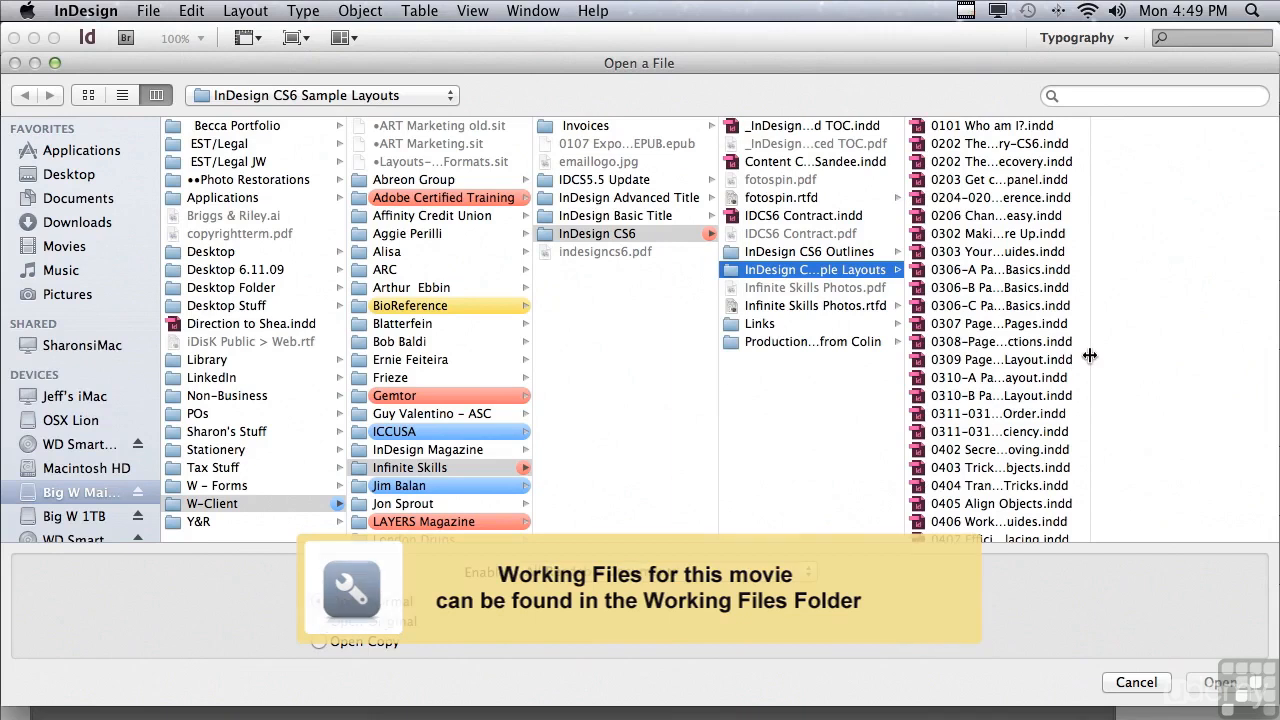
Open the document "0603 Hidden Options for Character Formatting.indd" from the InDesign CS6 Sample Layouts folder.
{"action": "scroll", "coordinate": [1086, 339], "scroll_direction": "down", "scroll_amount": 5}
{"action": "scroll", "coordinate": [1086, 399], "scroll_direction": "down", "scroll_amount": 6}
{"action": "scroll", "coordinate": [1071, 479], "scroll_direction": "down", "scroll_amount": 3}
{"action": "left_click", "coordinate": [1020, 467]}
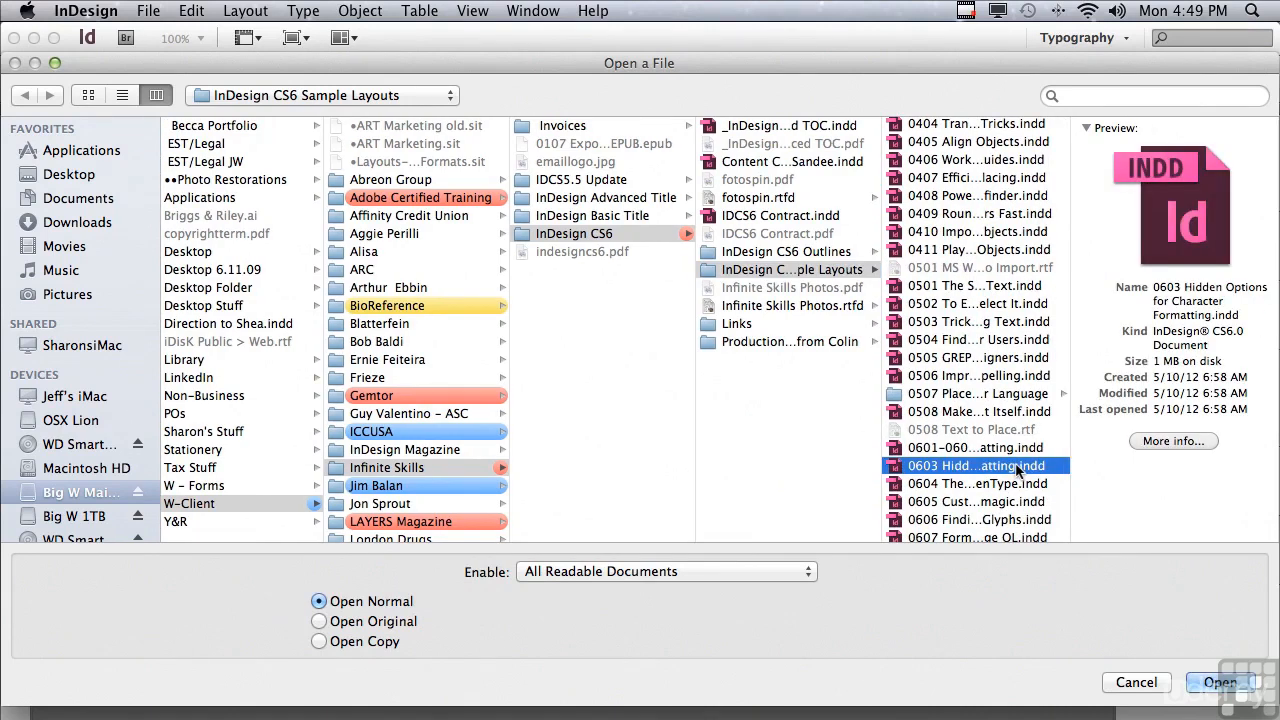
{"action": "left_click", "coordinate": [1207, 678]}
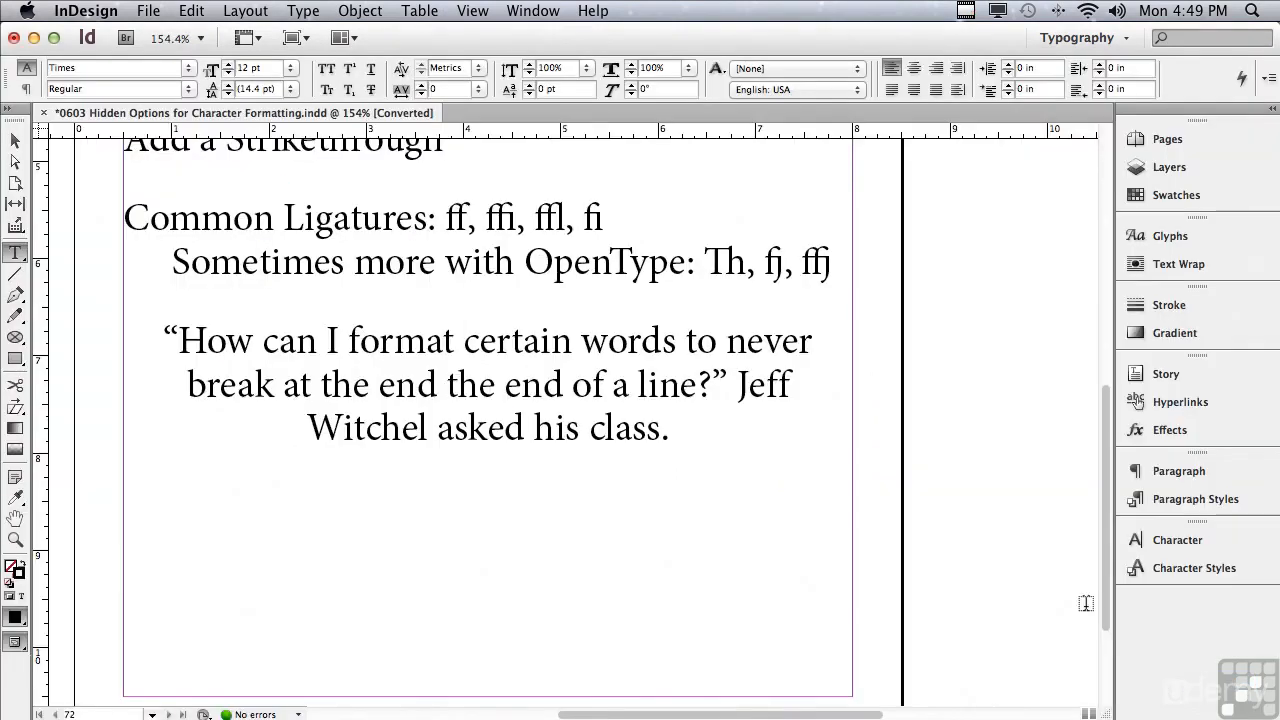
Detach the Character panel so it floats beside the page text, and collapse the Character Styles panel.
{"action": "left_click", "coordinate": [1160, 541]}
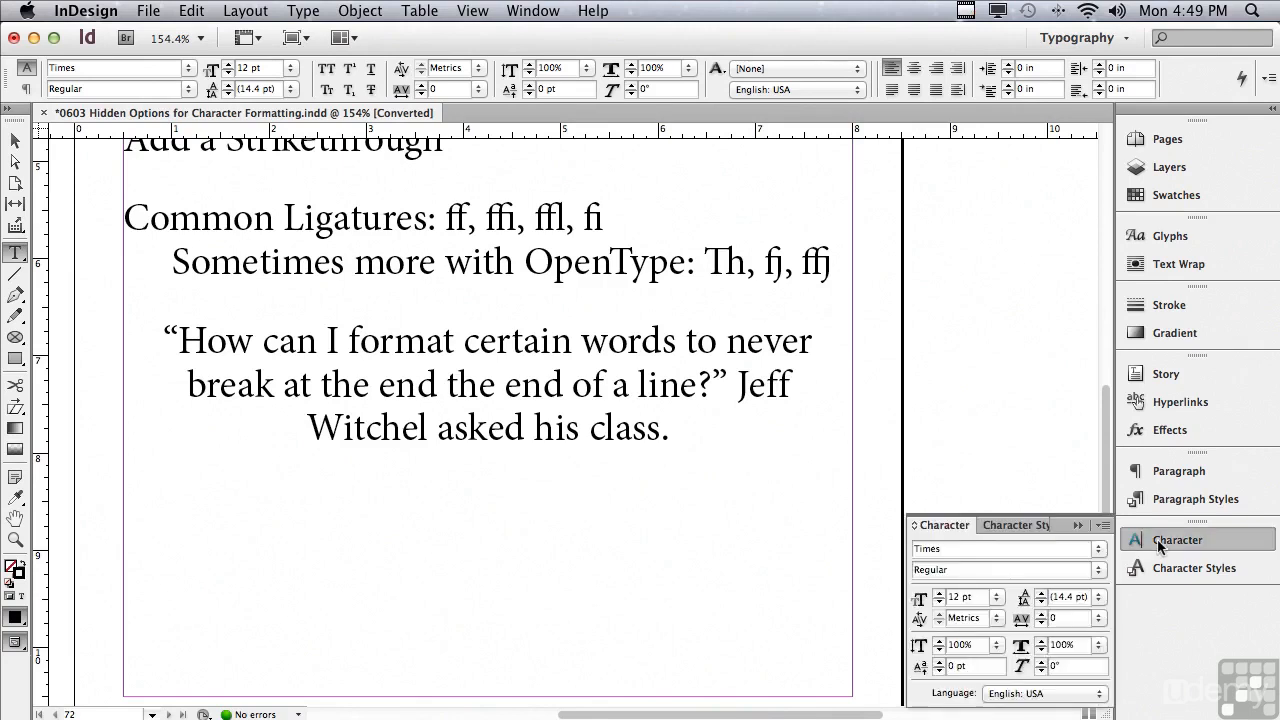
{"action": "left_click", "coordinate": [1103, 526]}
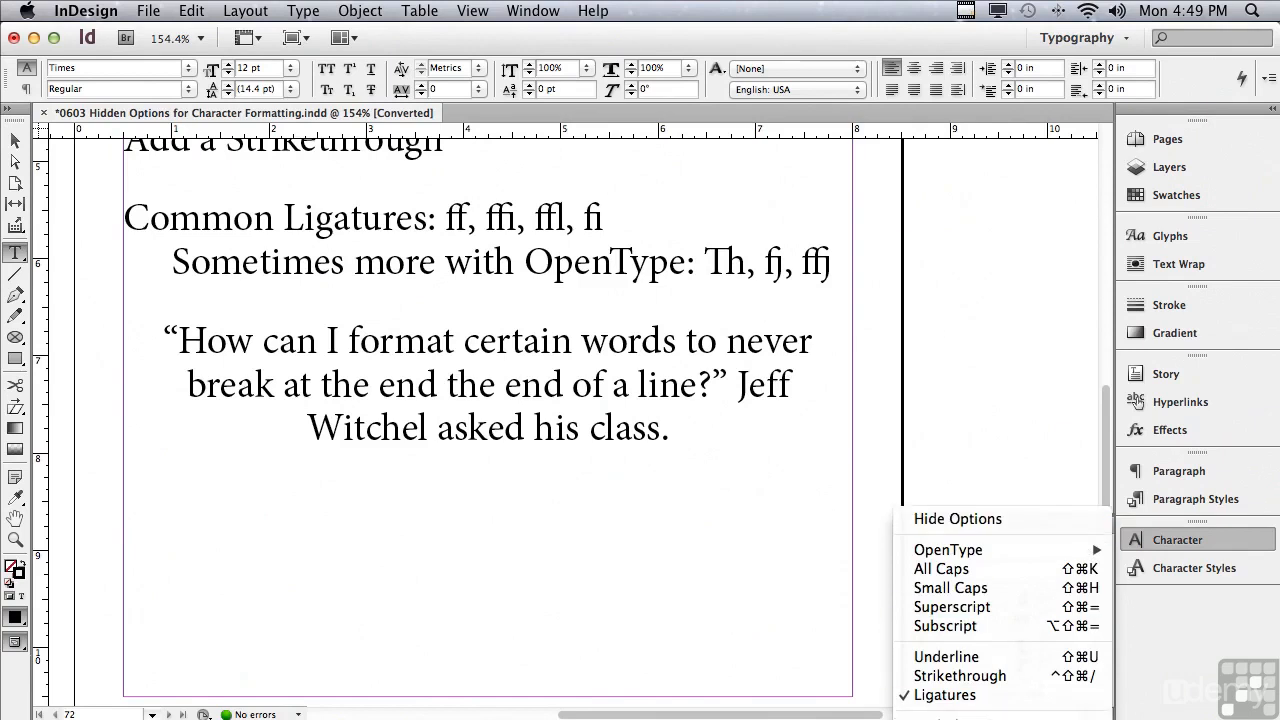
{"action": "left_click", "coordinate": [697, 471]}
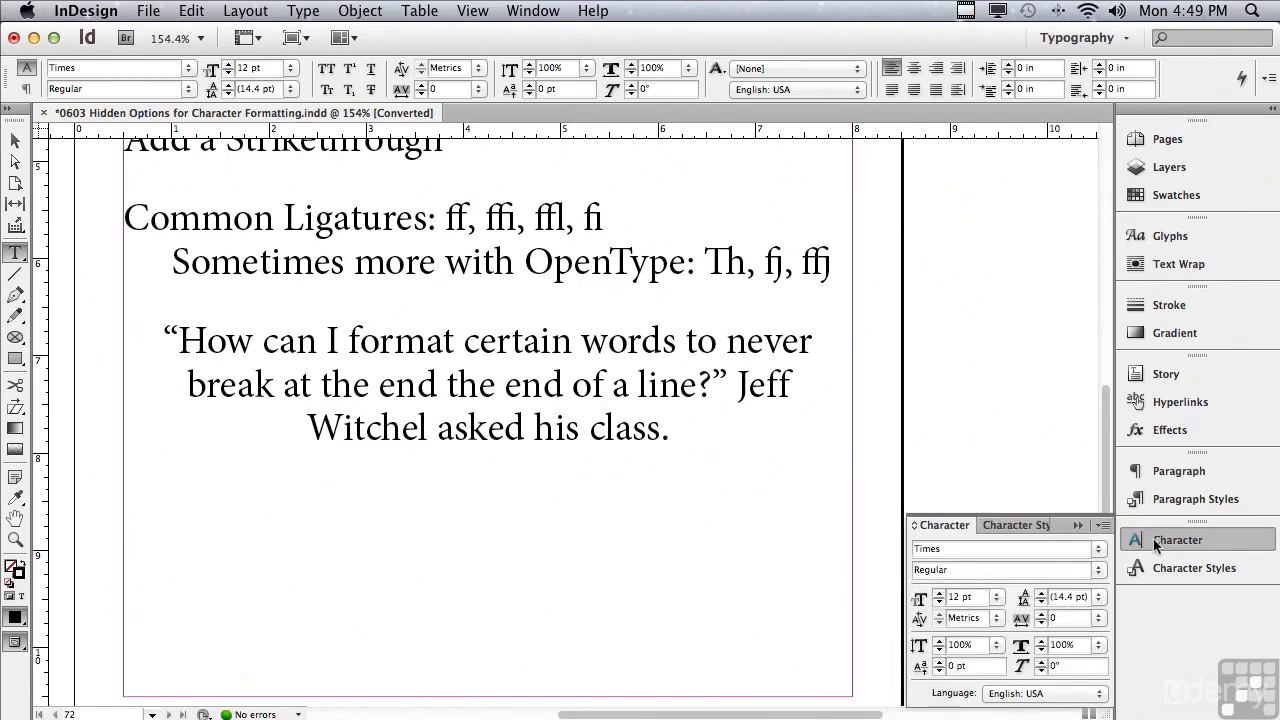
{"action": "left_click_drag", "start_coordinate": [957, 522], "coordinate": [911, 160]}
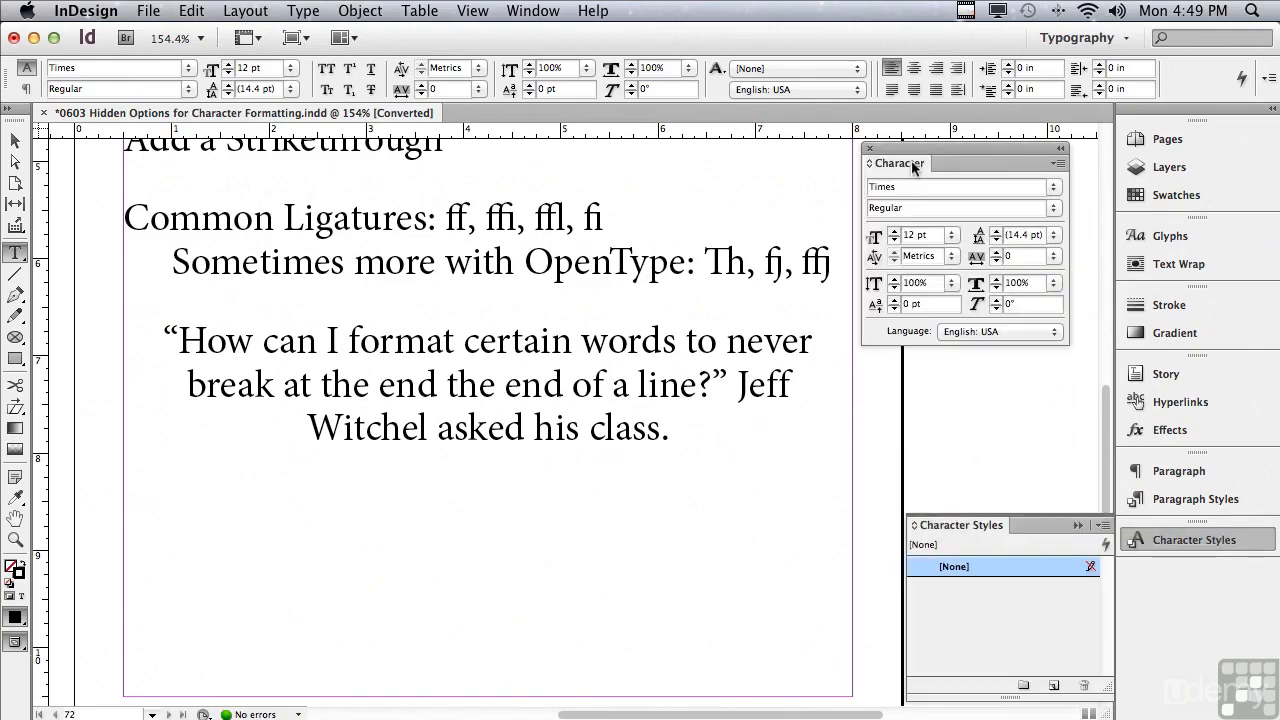
{"action": "left_click", "coordinate": [1078, 525]}
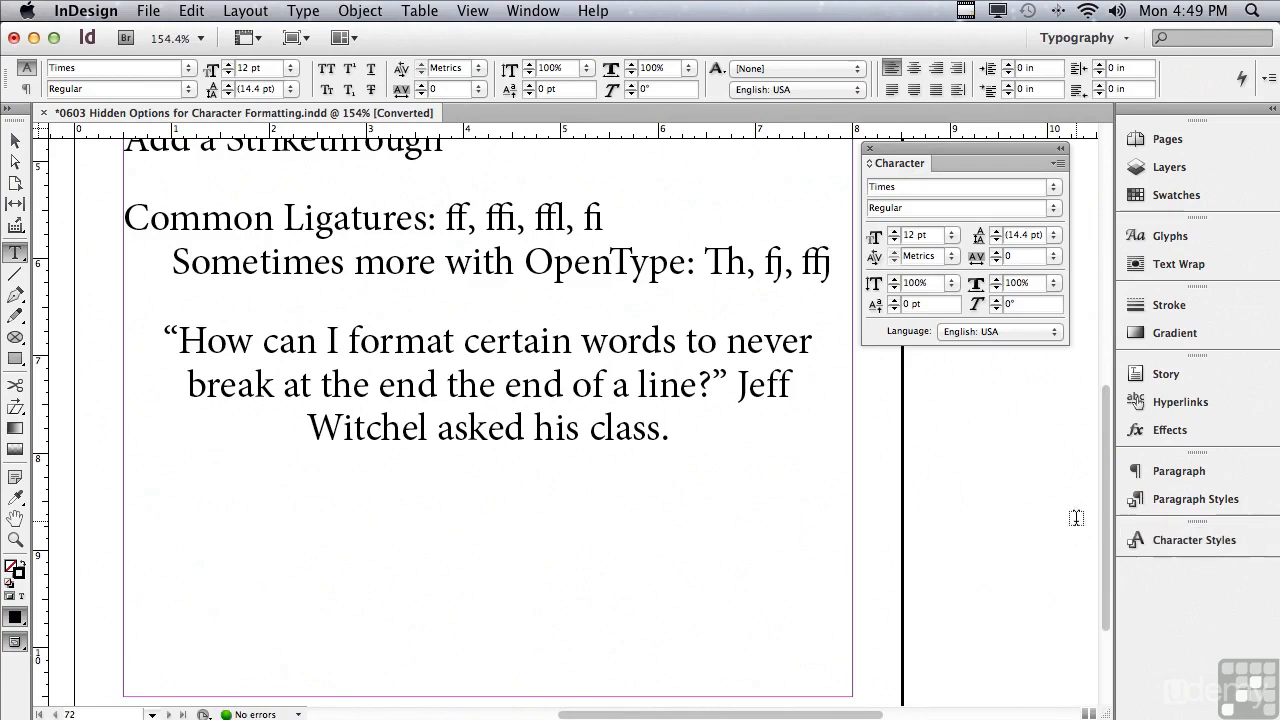
Hide the Character panel's additional options and show them again.
{"action": "left_click", "coordinate": [1055, 163]}
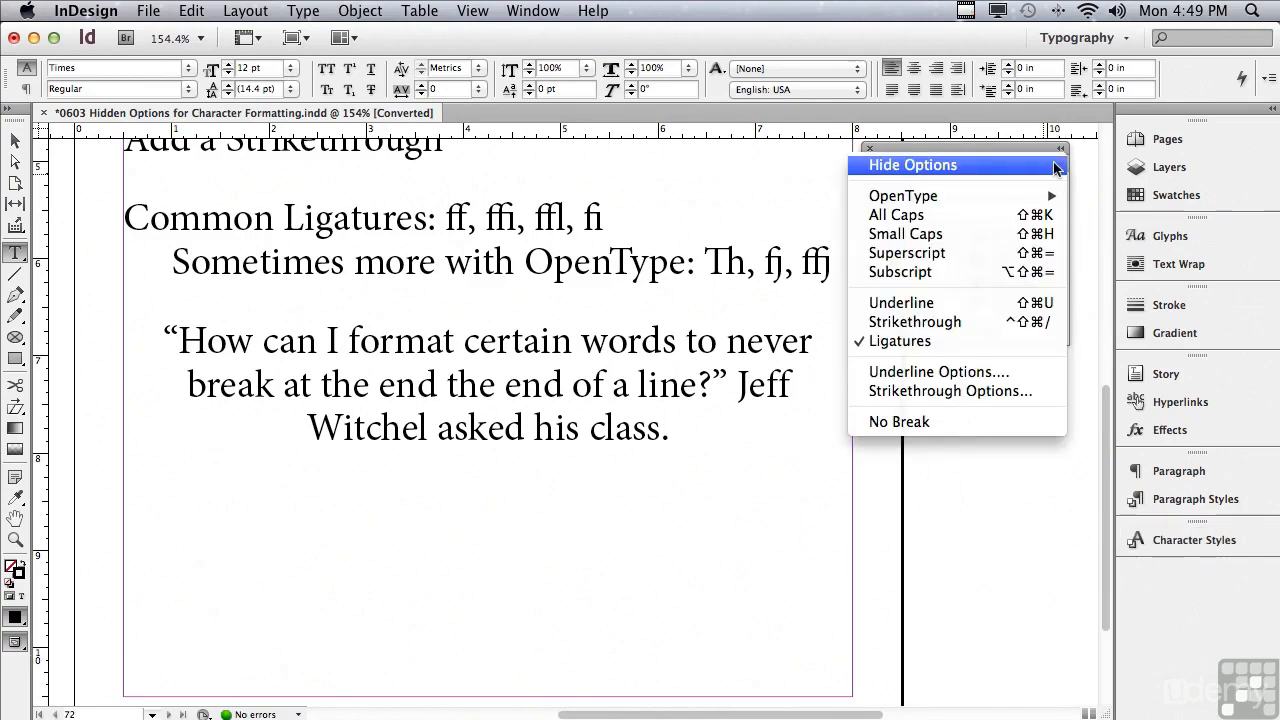
{"action": "left_click", "coordinate": [1055, 166]}
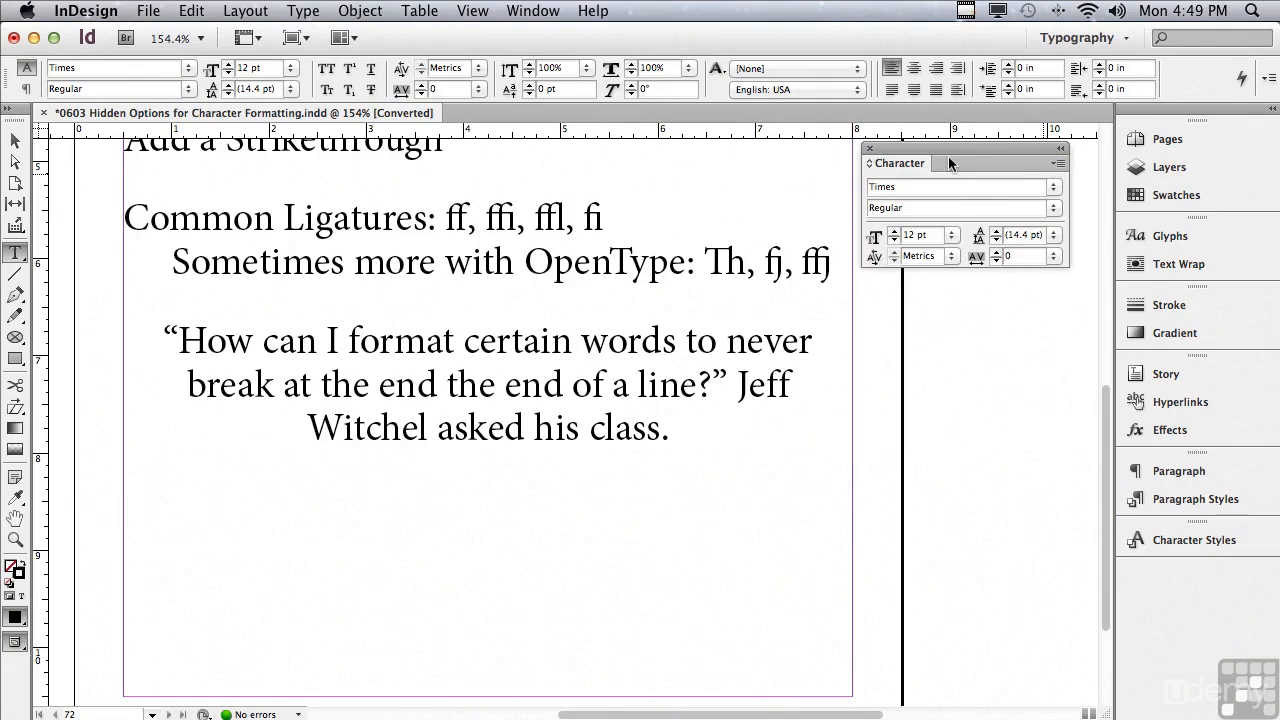
{"action": "left_click", "coordinate": [1056, 165]}
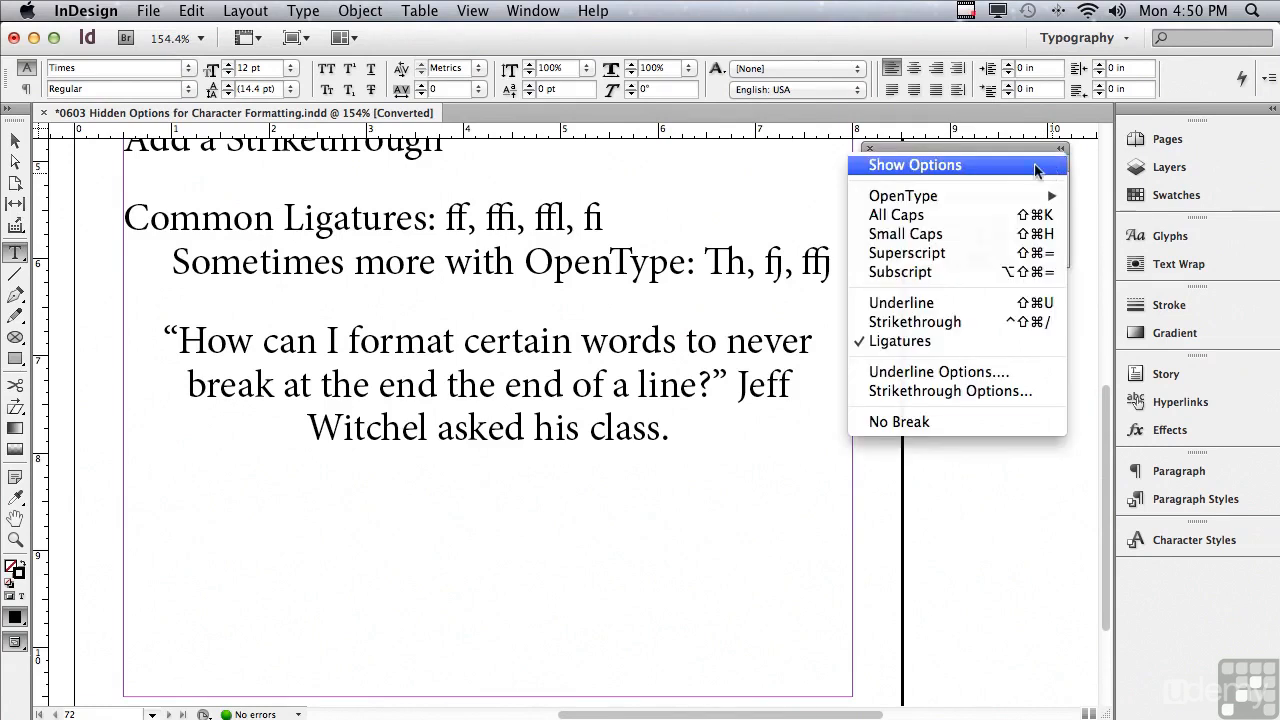
{"action": "left_click", "coordinate": [984, 166]}
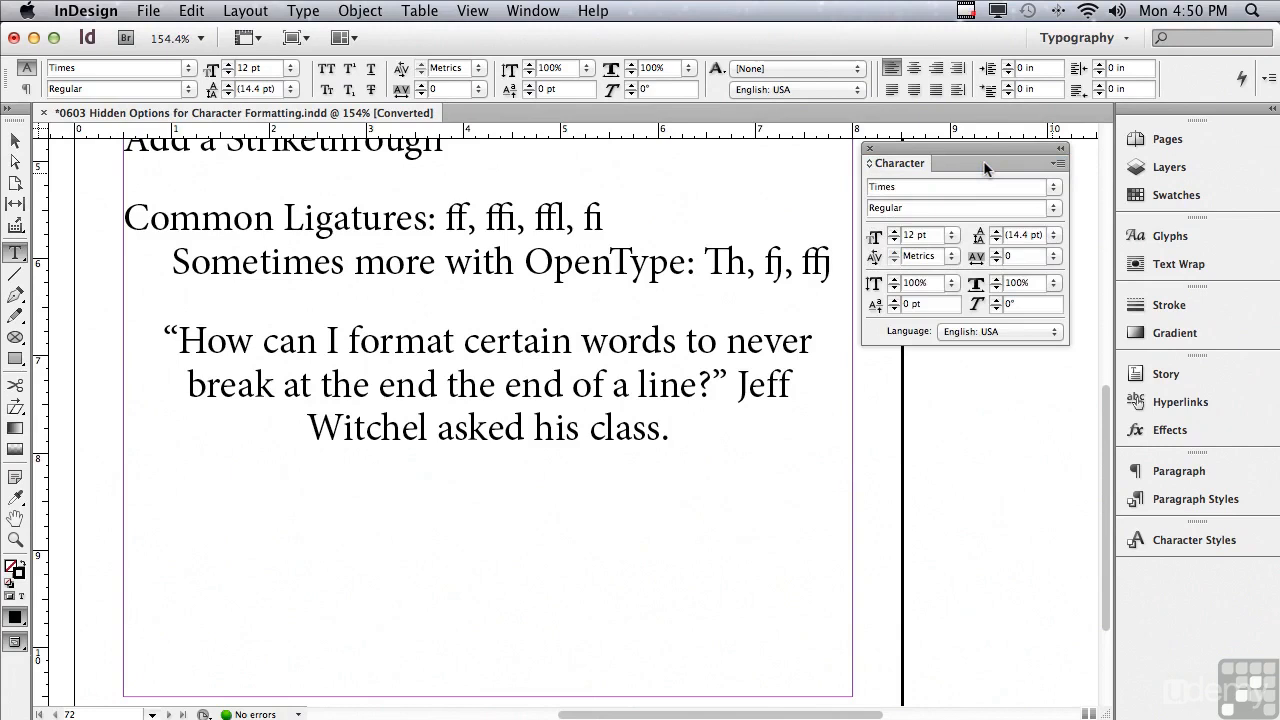
Review the Character panel's hidden formatting commands, from OpenType and All Caps to No Break.
{"action": "left_click", "coordinate": [1056, 165]}
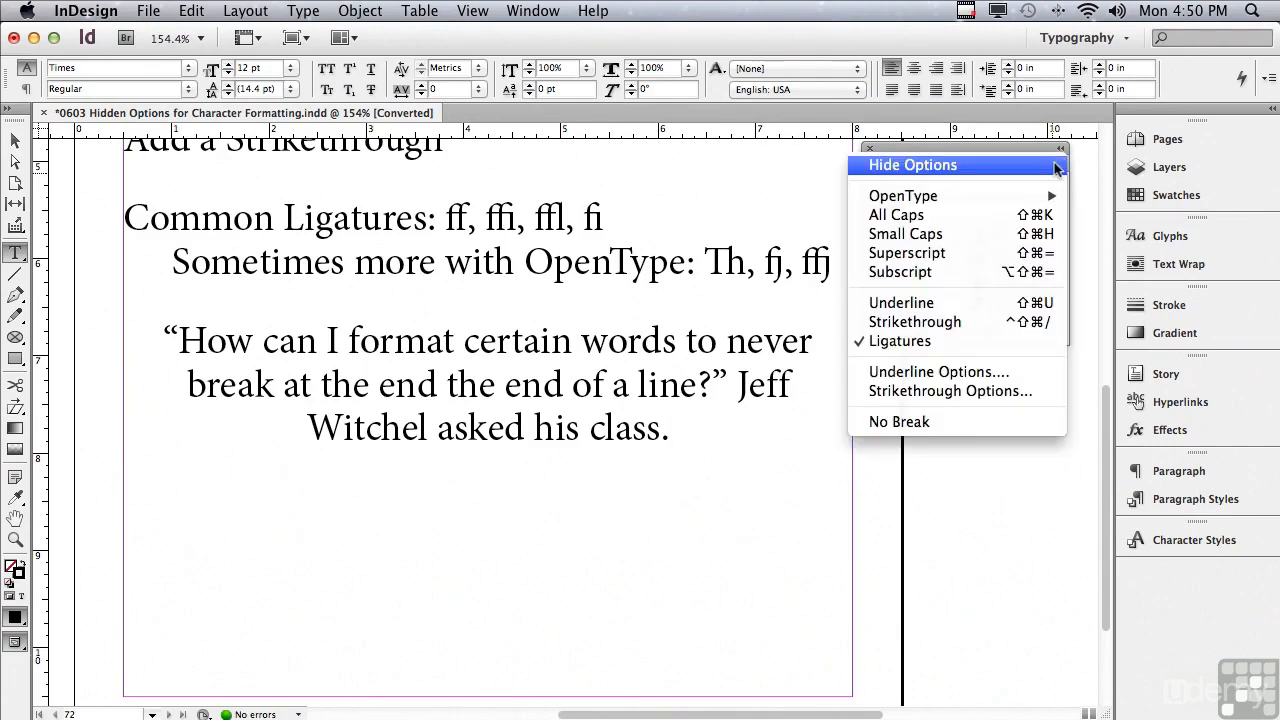
{"action": "mouse_move", "coordinate": [1040, 200]}
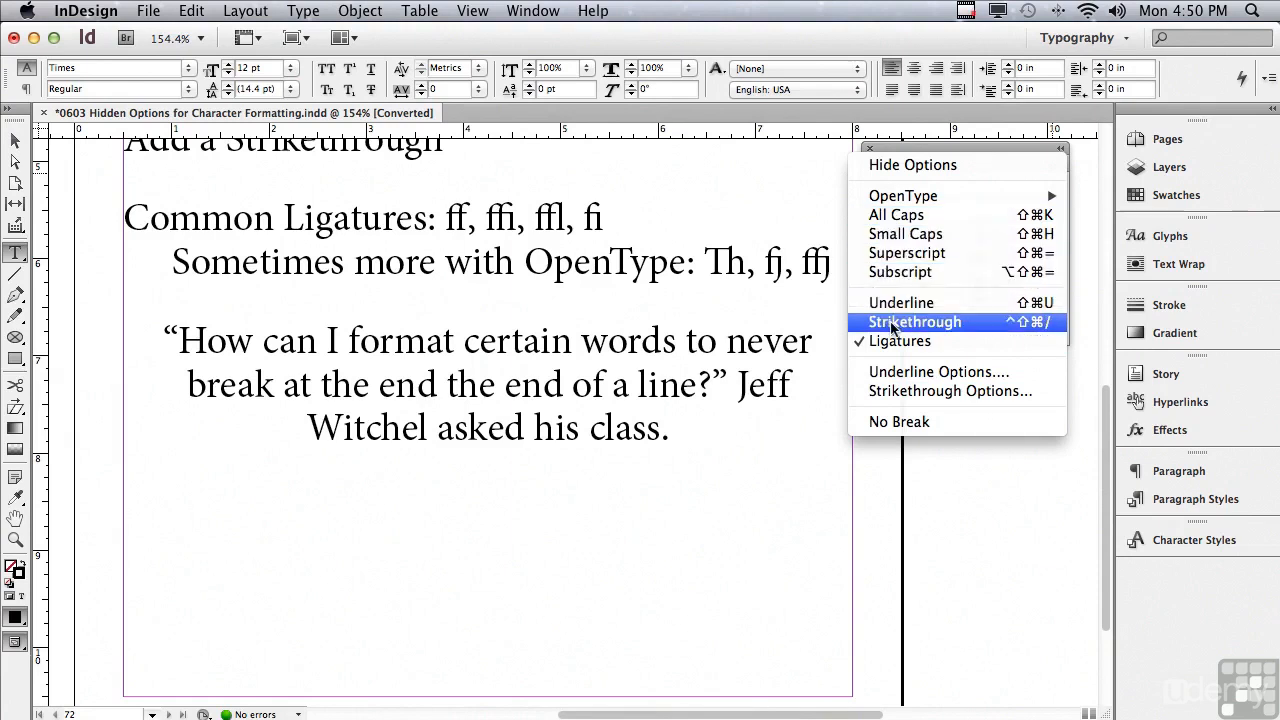
{"action": "left_click", "coordinate": [838, 311]}
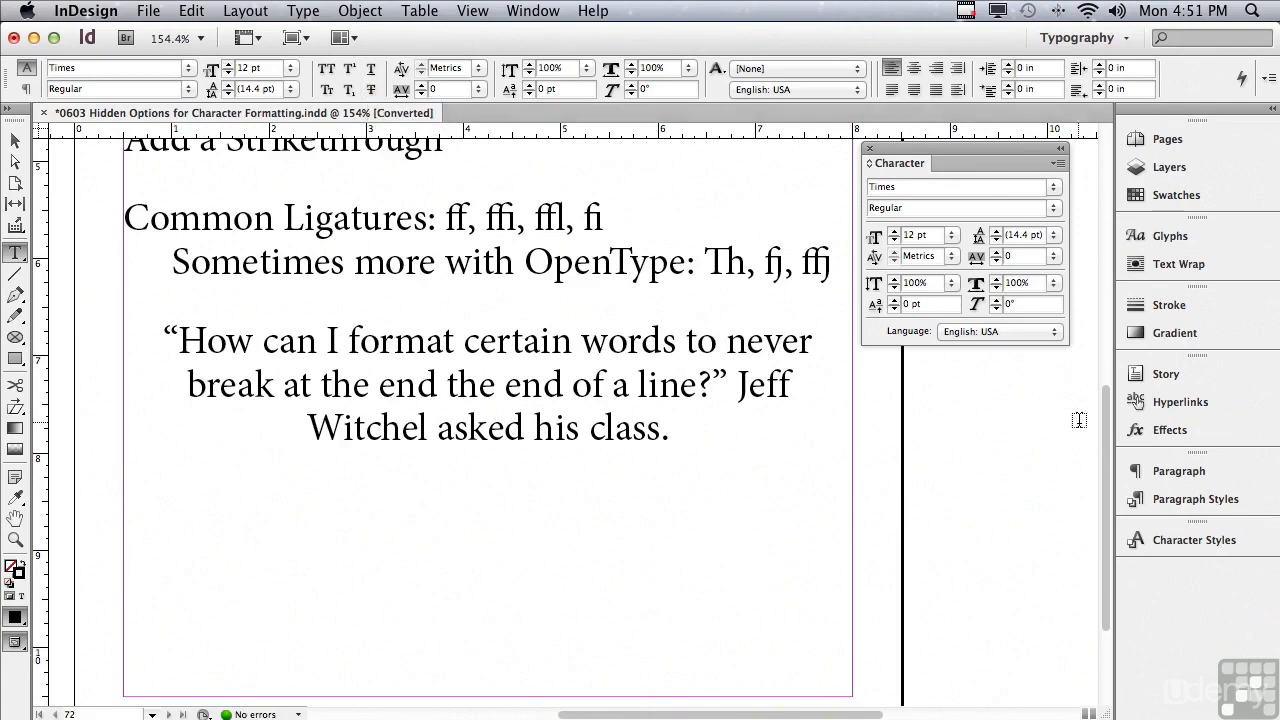
Apply All Caps to the words "all caps" in the first line and Small Caps to the whole second sentence.
{"action": "scroll", "coordinate": [1105, 413], "scroll_direction": "up", "scroll_amount": 1}
{"action": "scroll", "coordinate": [1105, 413], "scroll_direction": "up", "scroll_amount": 10}
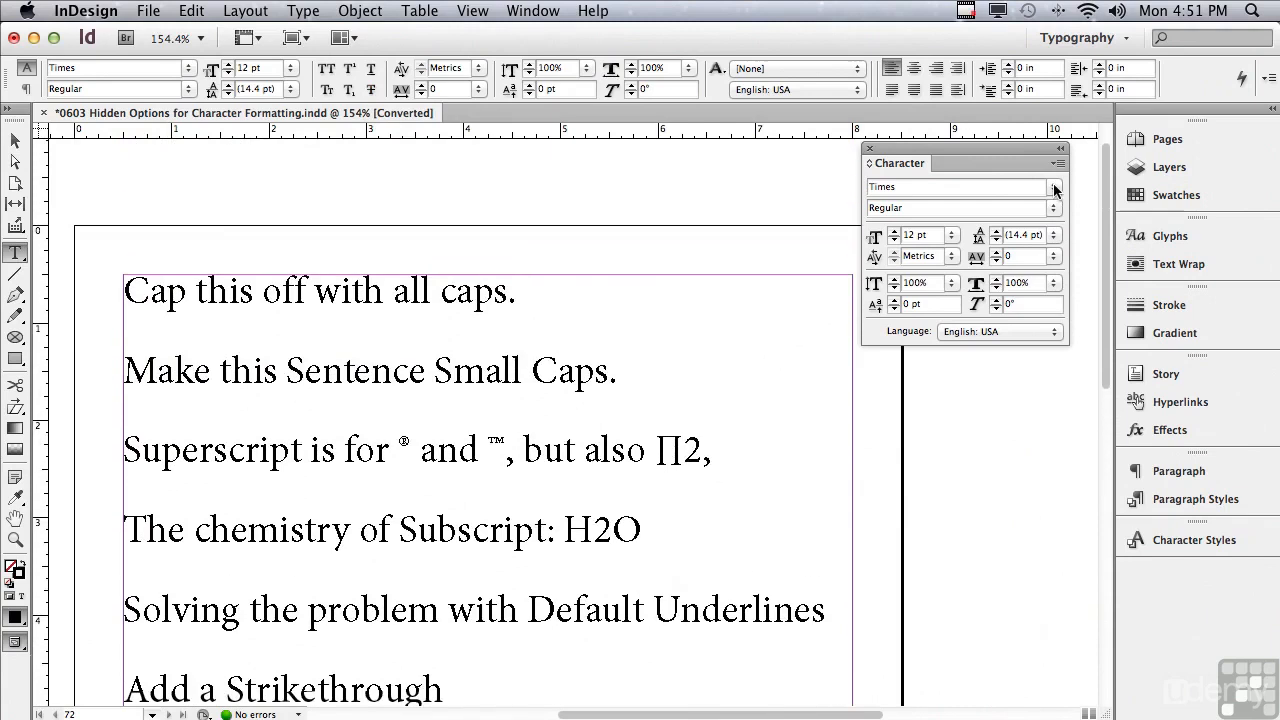
{"action": "left_click", "coordinate": [396, 292]}
{"action": "left_click_drag", "start_coordinate": [396, 292], "coordinate": [510, 307]}
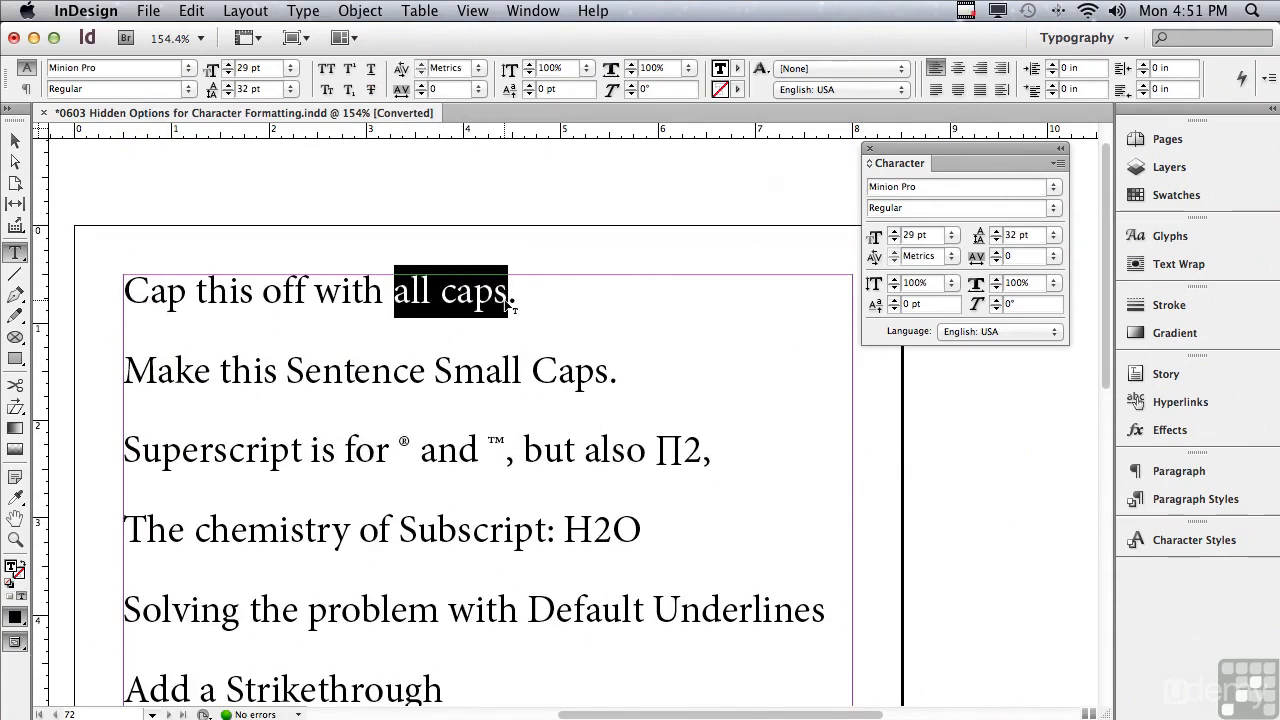
{"action": "left_click", "coordinate": [325, 70]}
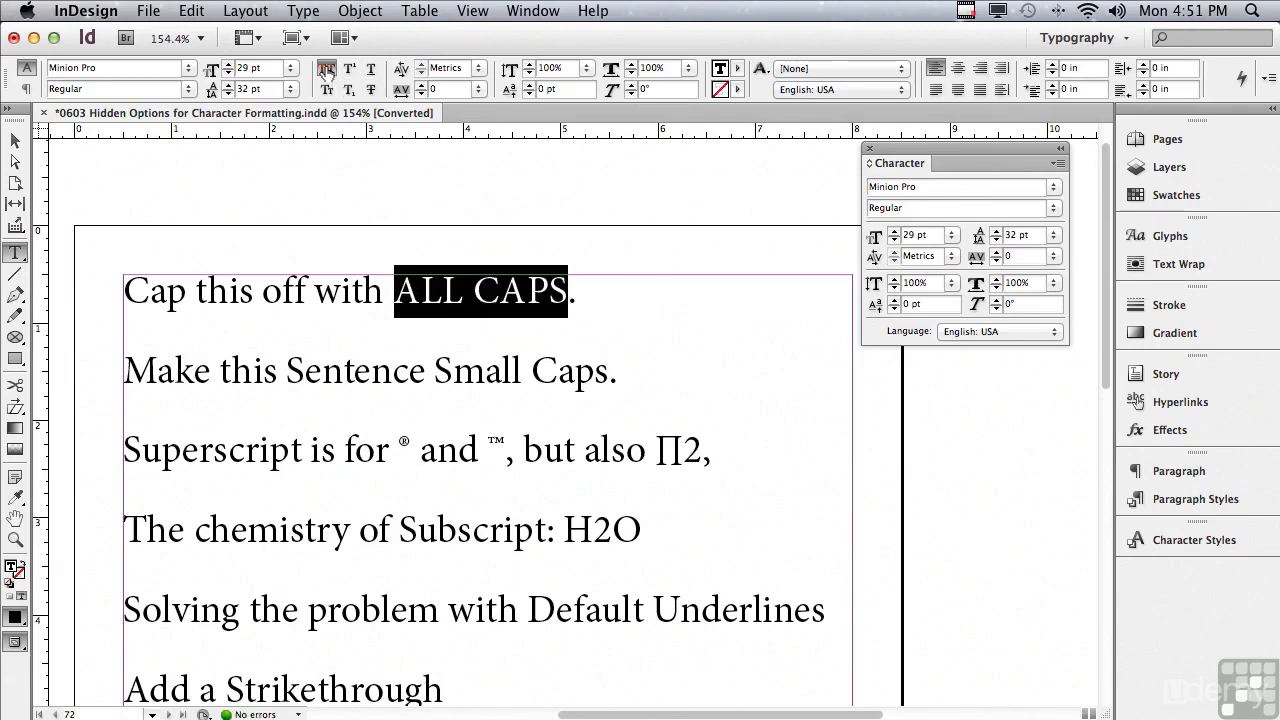
{"action": "left_click_drag", "start_coordinate": [125, 368], "coordinate": [622, 368]}
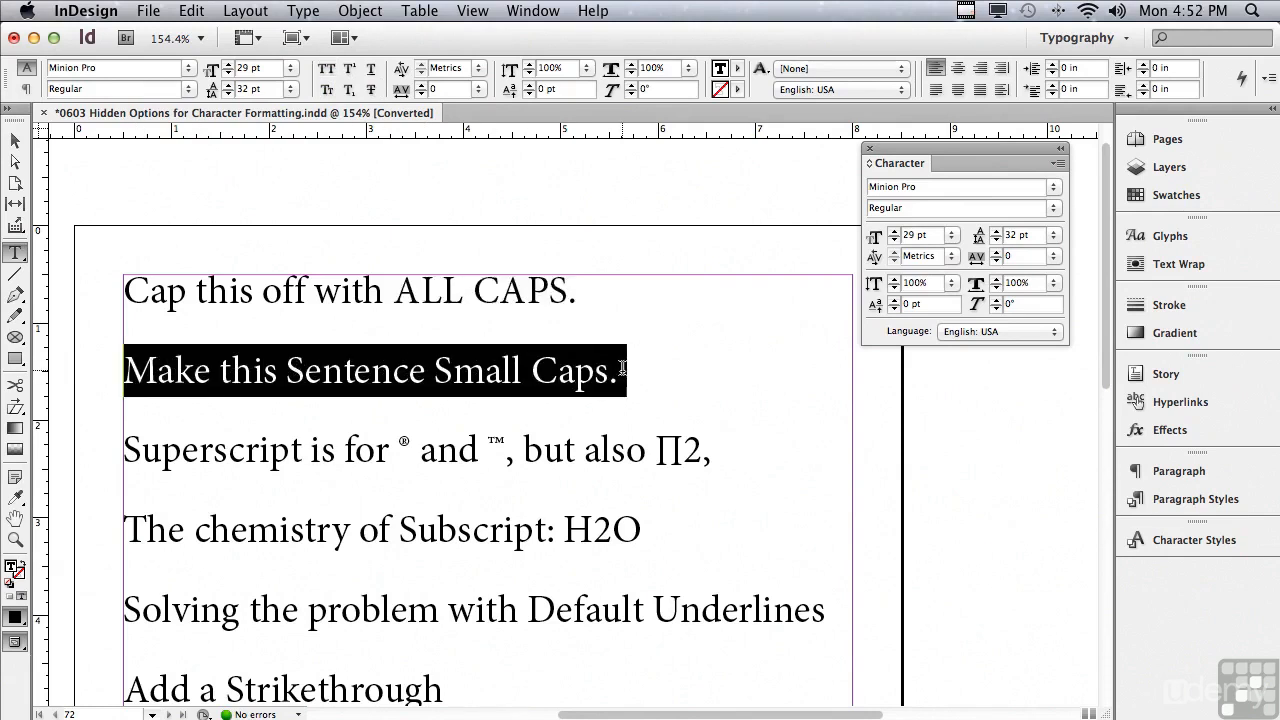
{"action": "left_click", "coordinate": [327, 91]}
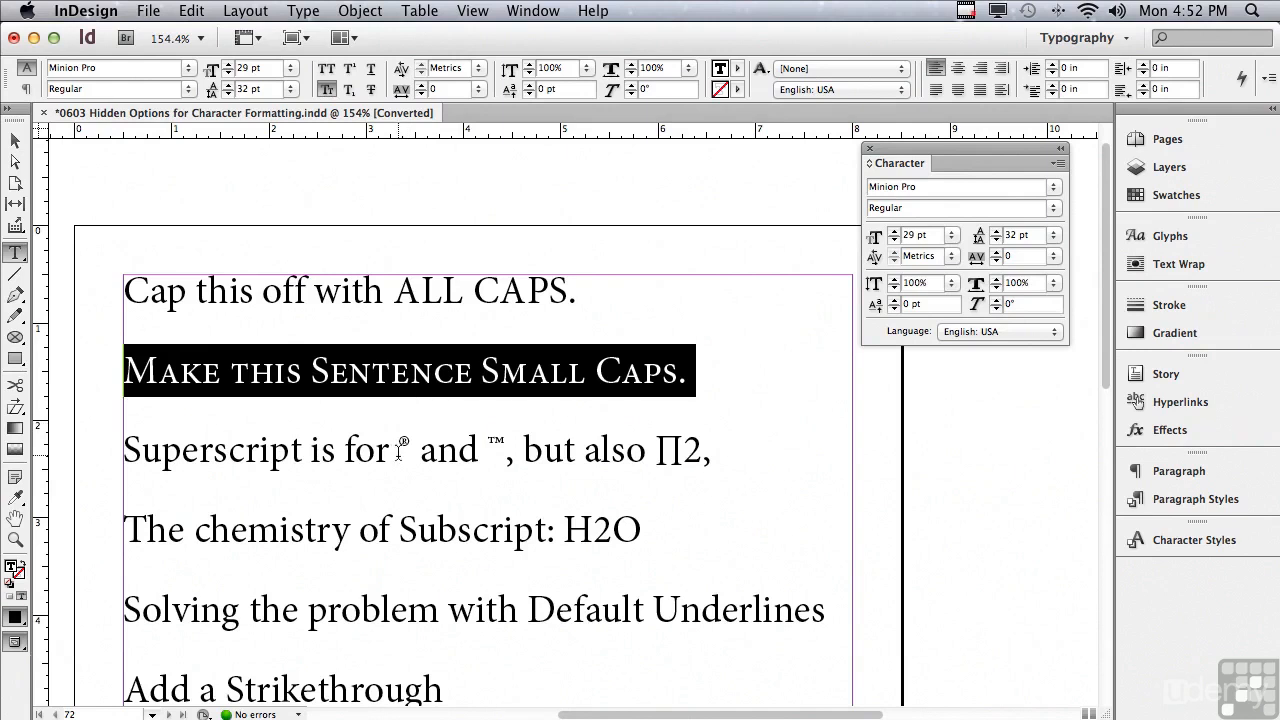
Try superscript on the ® symbol in the Superscript line, and remove it again.
{"action": "left_click_drag", "start_coordinate": [400, 447], "coordinate": [412, 449]}
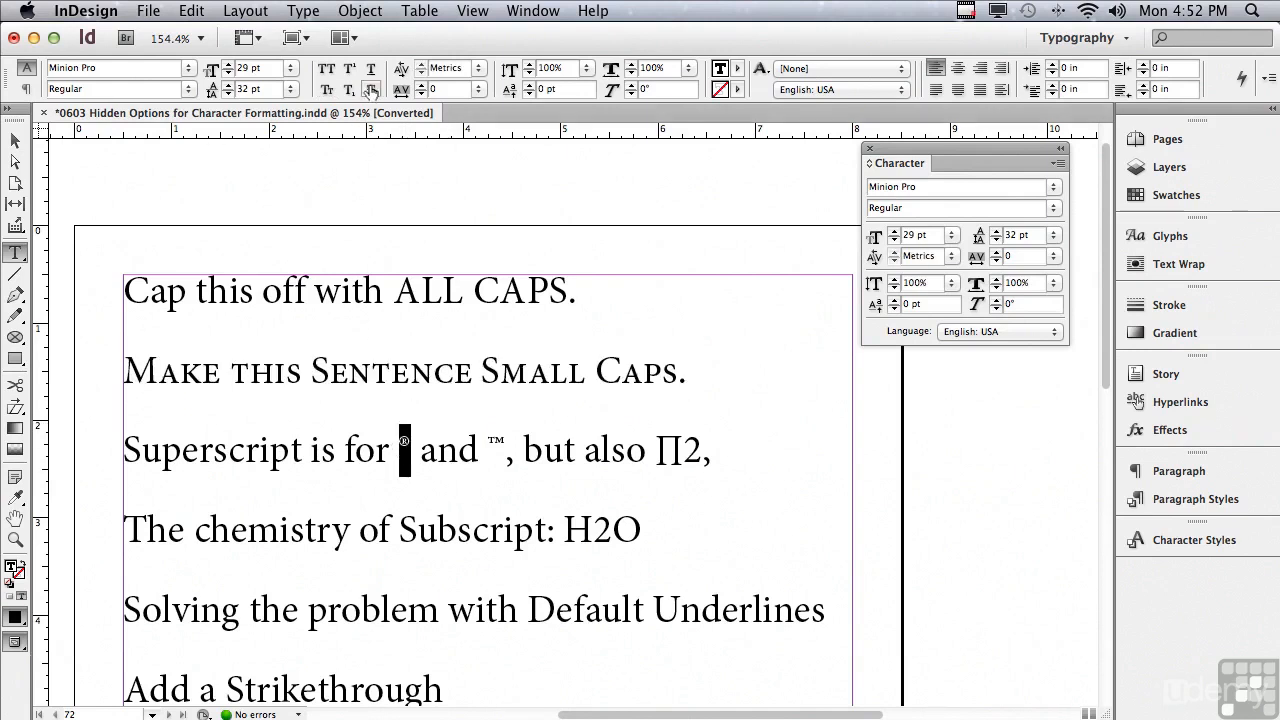
{"action": "left_click", "coordinate": [348, 70]}
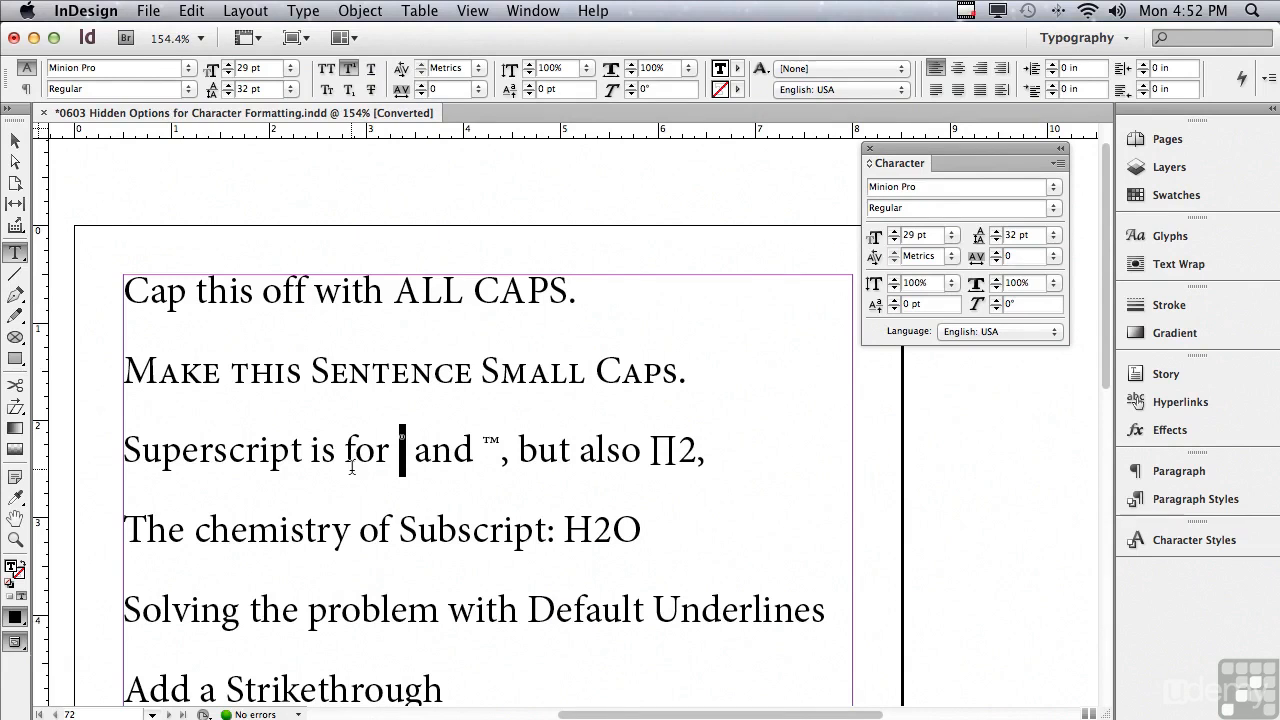
{"action": "left_click", "coordinate": [347, 69]}
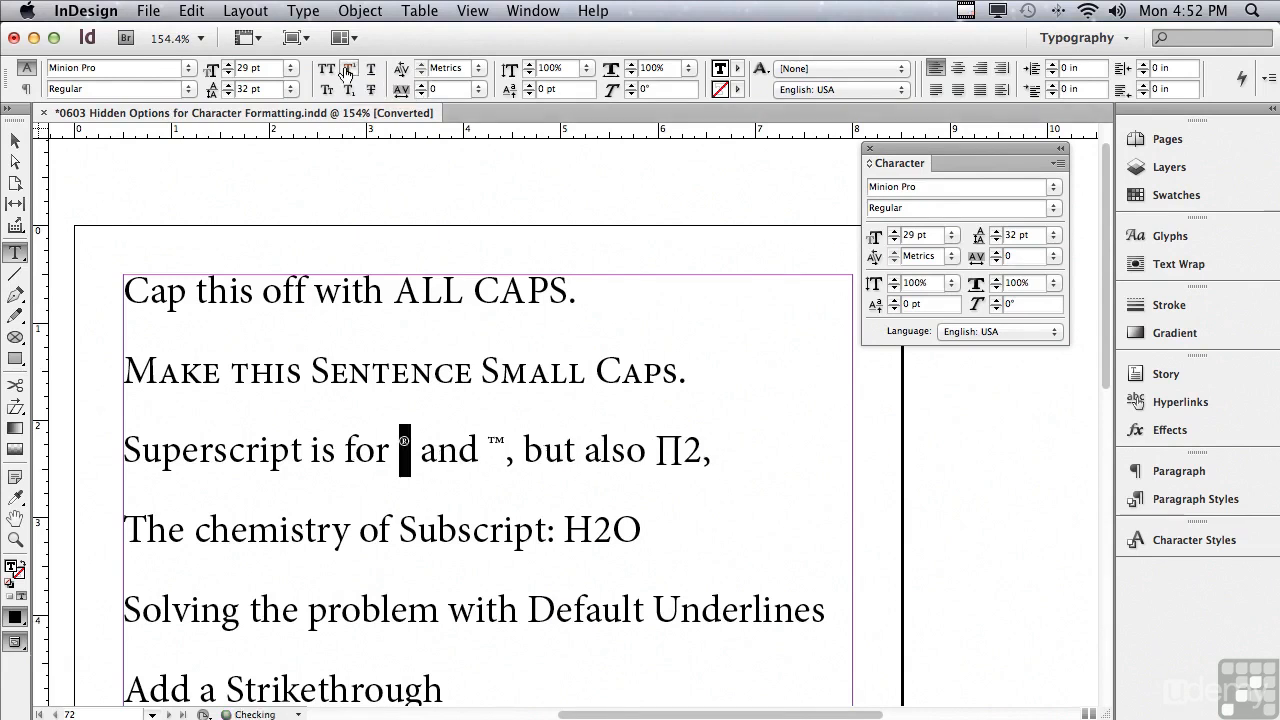
Superscript the 2 after ∏ and subscript the 2 in H2O.
{"action": "double_click", "coordinate": [690, 452]}
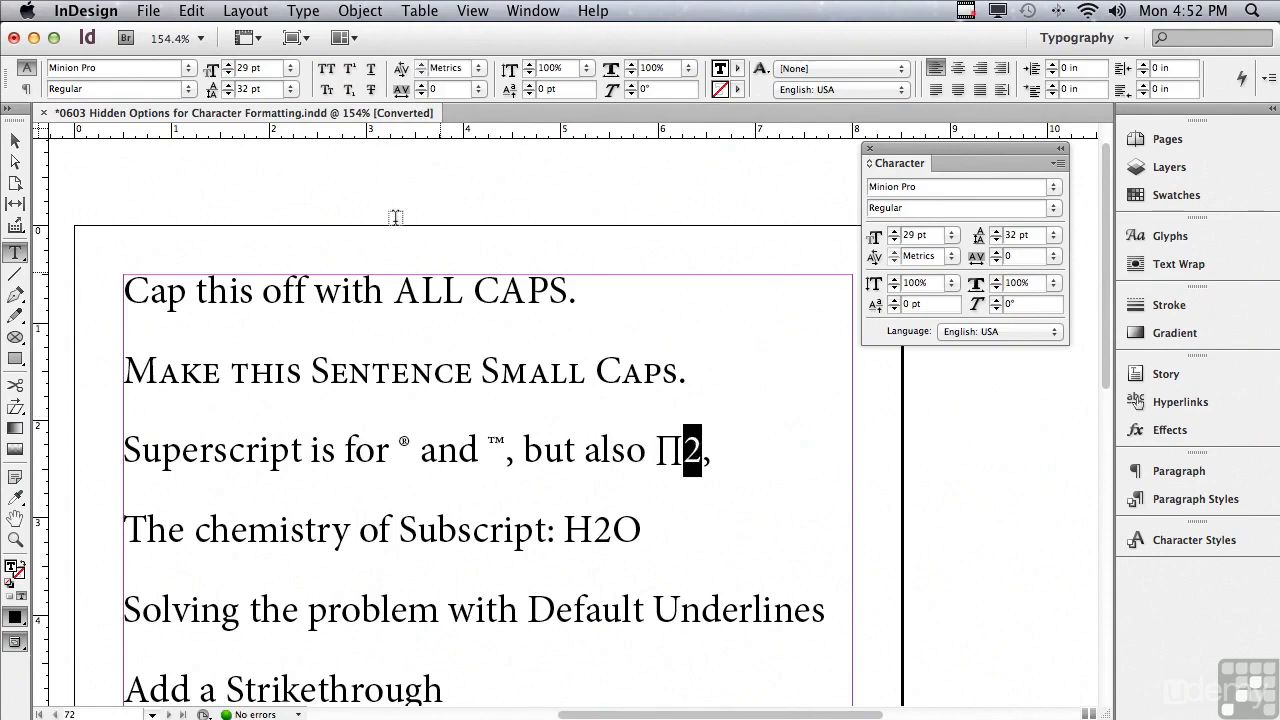
{"action": "left_click", "coordinate": [350, 69]}
{"action": "left_click_drag", "start_coordinate": [593, 528], "coordinate": [613, 528]}
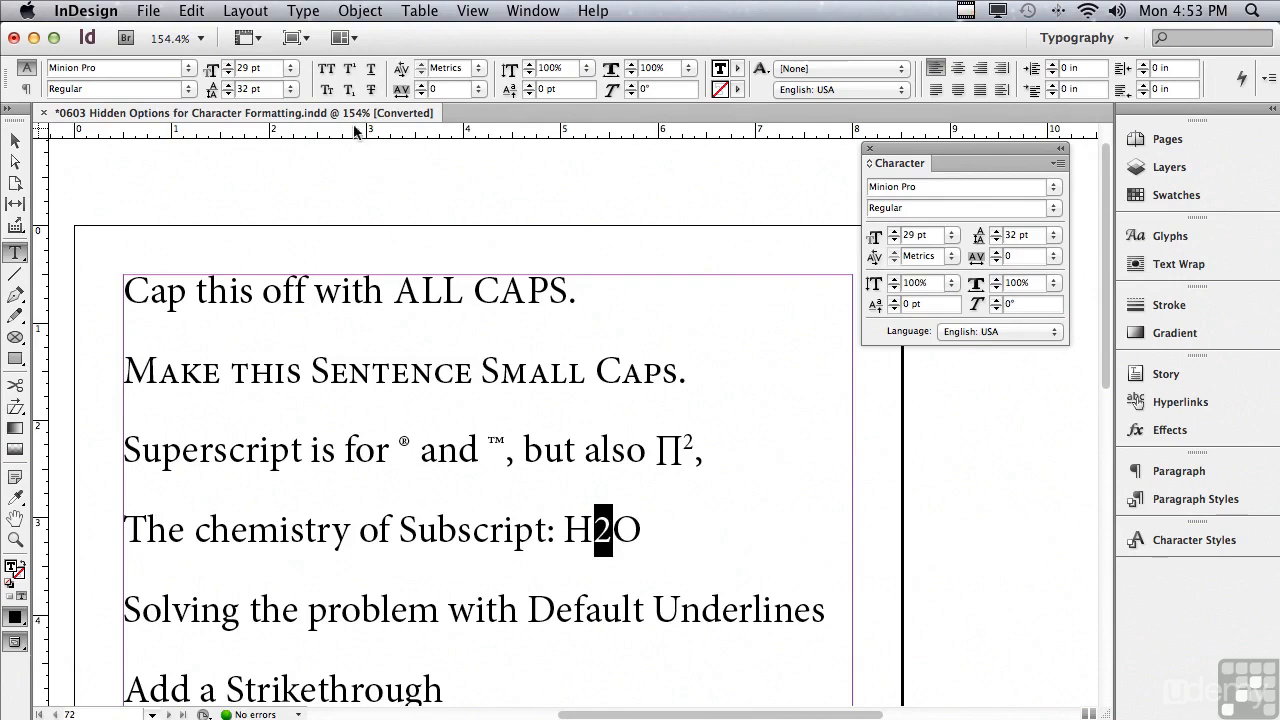
{"action": "left_click", "coordinate": [349, 90]}
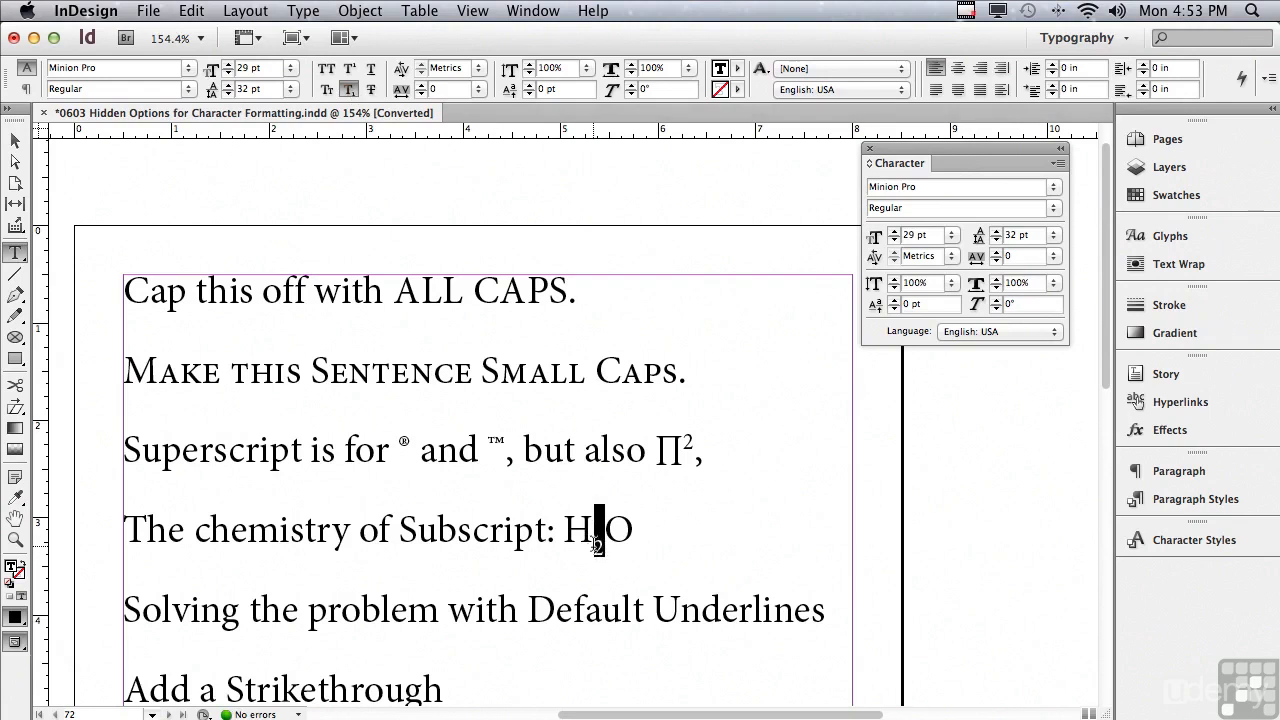
Underline the words "Default Underlines" and apply strikethrough to the word "Strikethrough".
{"action": "left_click_drag", "start_coordinate": [528, 610], "coordinate": [817, 616]}
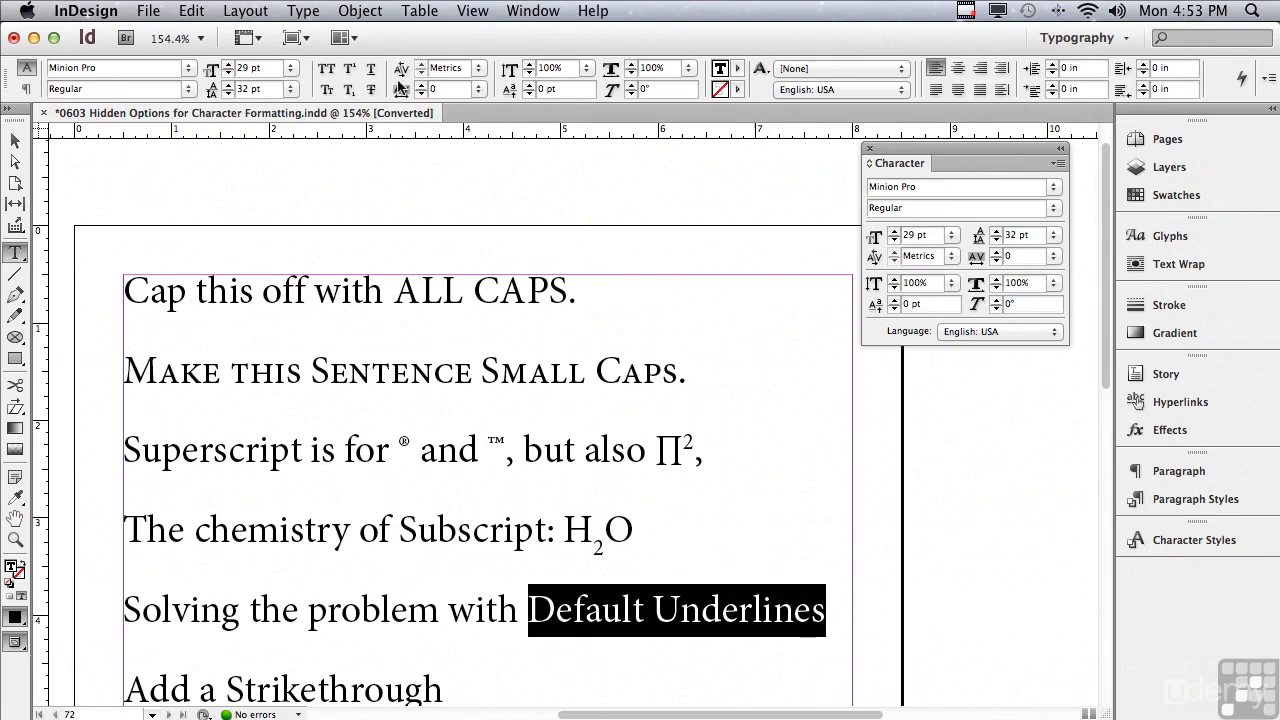
{"action": "left_click", "coordinate": [369, 70]}
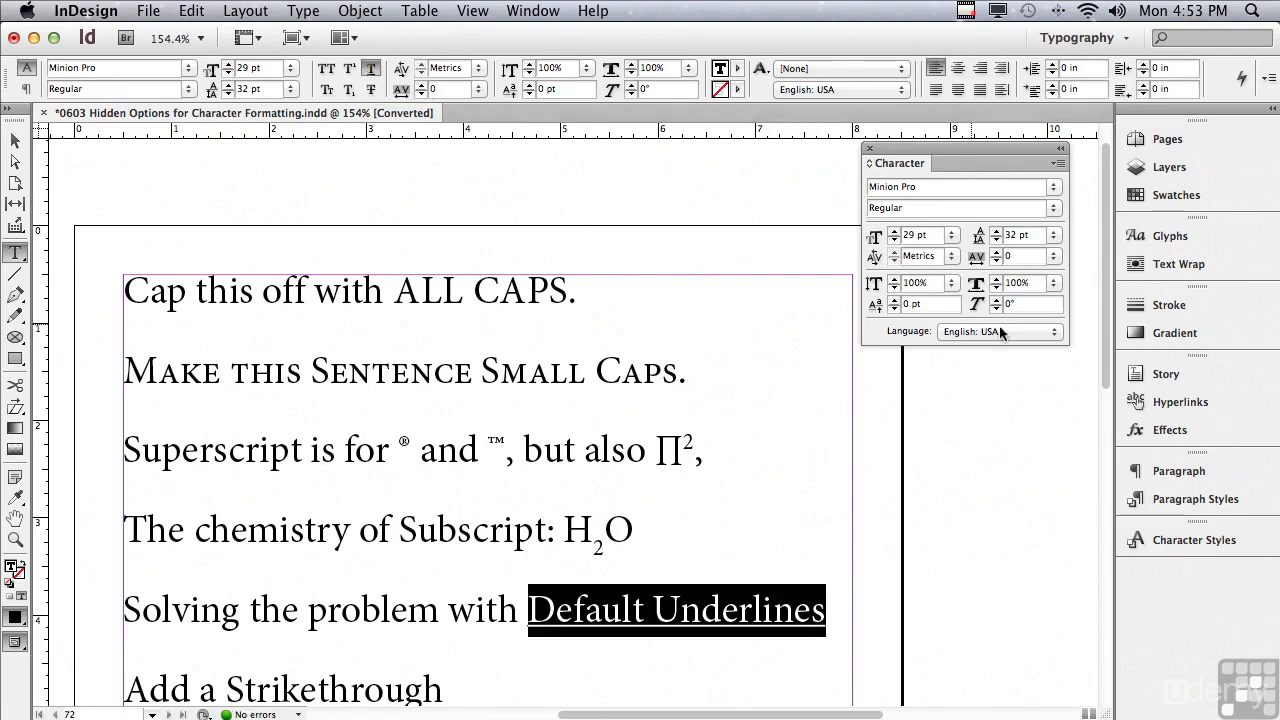
{"action": "scroll", "coordinate": [1102, 345], "scroll_direction": "down", "scroll_amount": 2}
{"action": "scroll", "coordinate": [1094, 380], "scroll_direction": "down", "scroll_amount": 4}
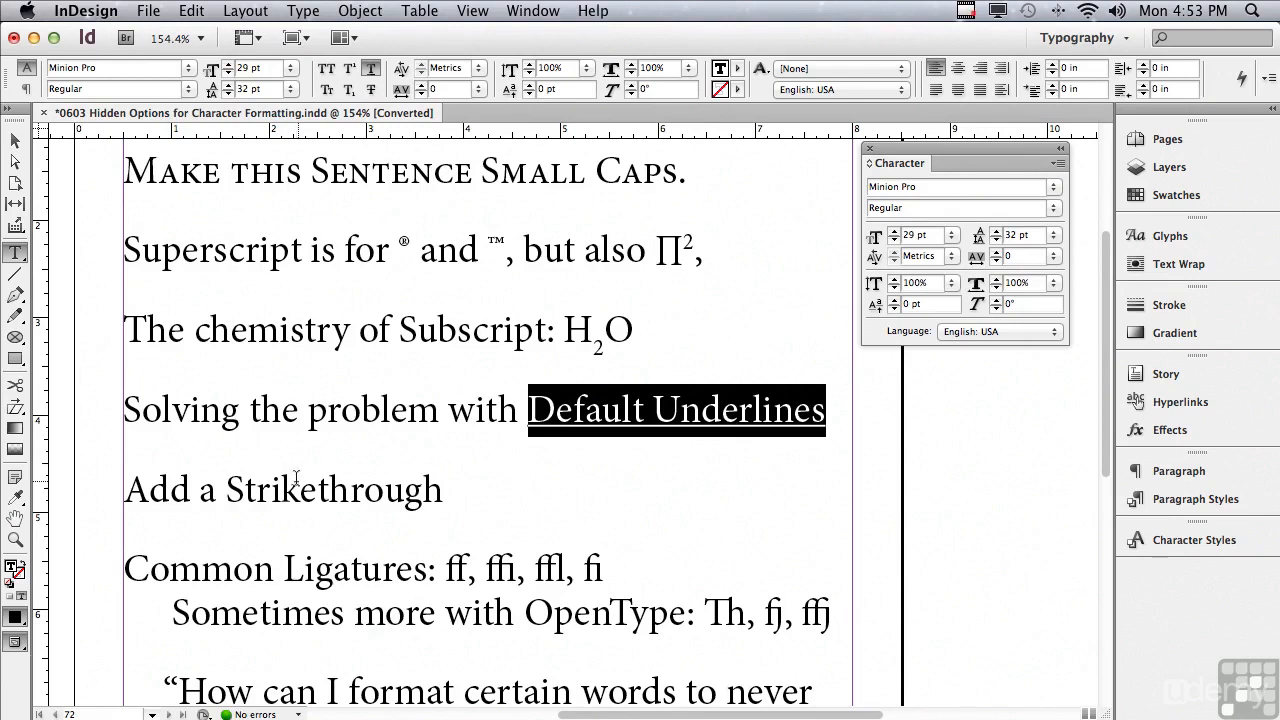
{"action": "left_click", "coordinate": [226, 489]}
{"action": "left_click_drag", "start_coordinate": [354, 487], "coordinate": [469, 506]}
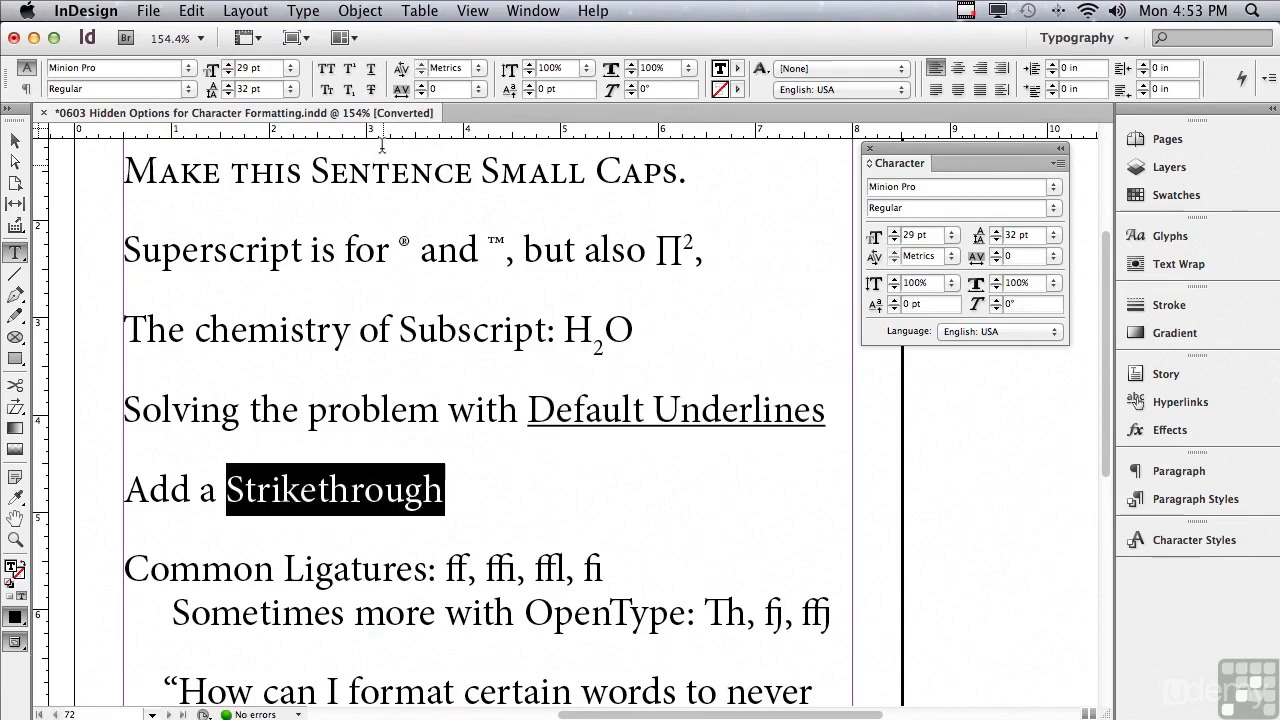
{"action": "left_click", "coordinate": [371, 90]}
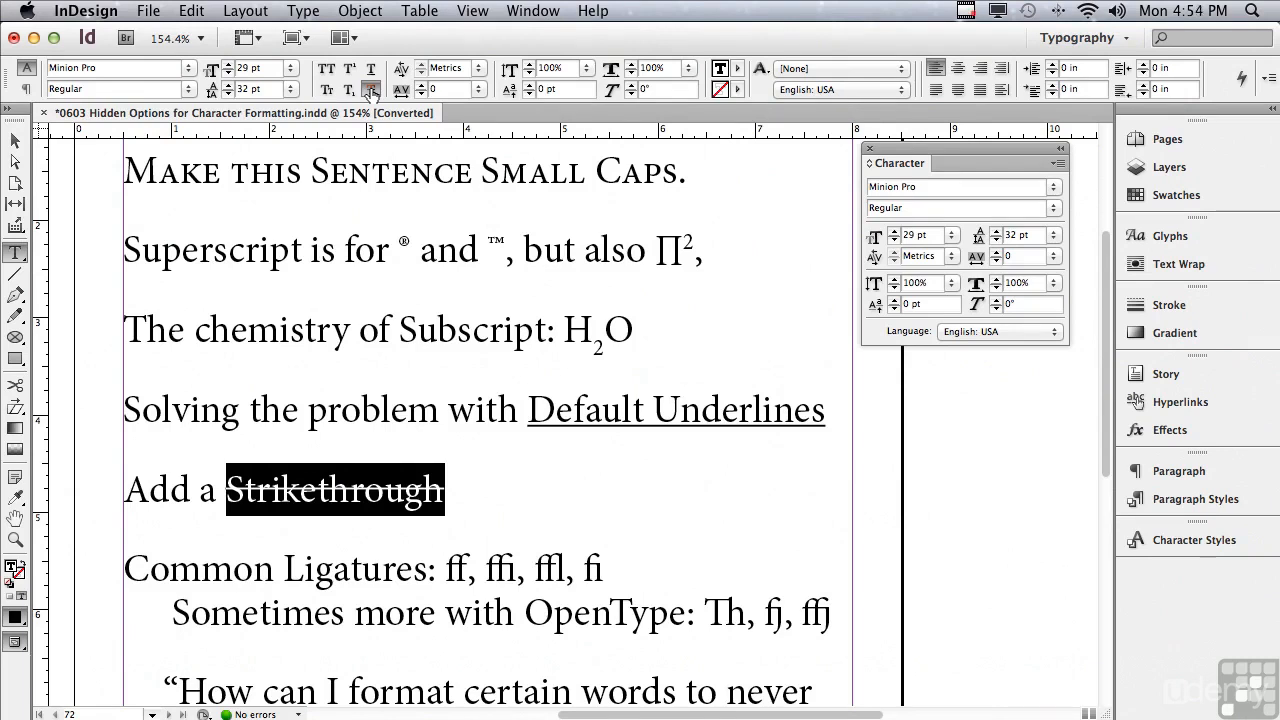
Select the sample characters ff, ffi, ffl, fi after "Common Ligatures:" and check their Ligatures setting.
{"action": "left_click_drag", "start_coordinate": [1105, 342], "coordinate": [1093, 381]}
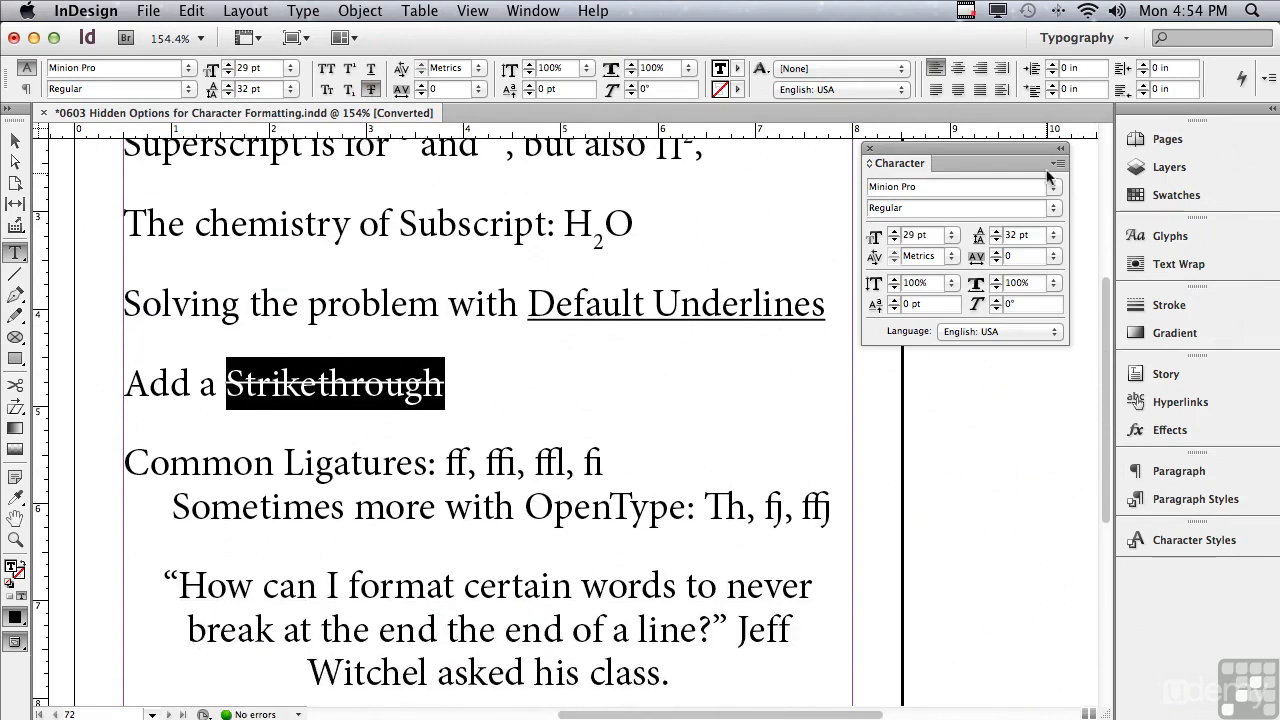
{"action": "left_click", "coordinate": [1057, 164]}
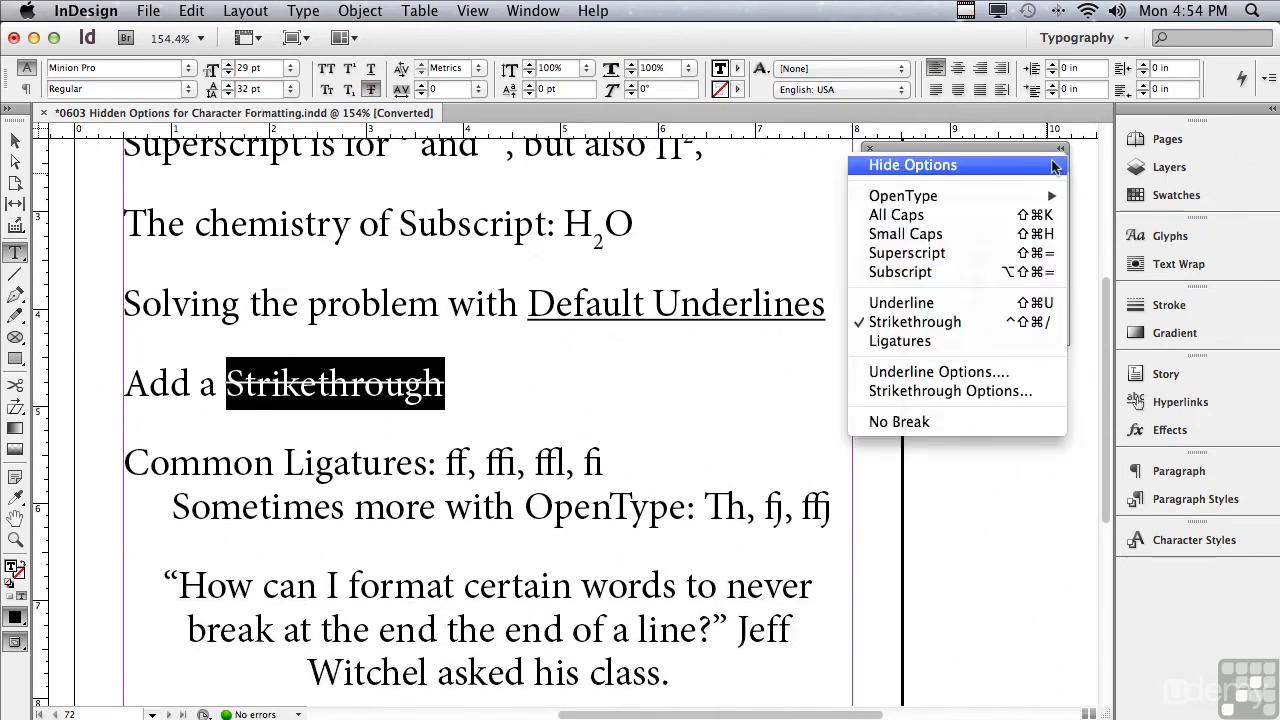
{"action": "left_click", "coordinate": [955, 343]}
{"action": "left_click", "coordinate": [446, 463]}
{"action": "left_click_drag", "start_coordinate": [446, 463], "coordinate": [602, 464]}
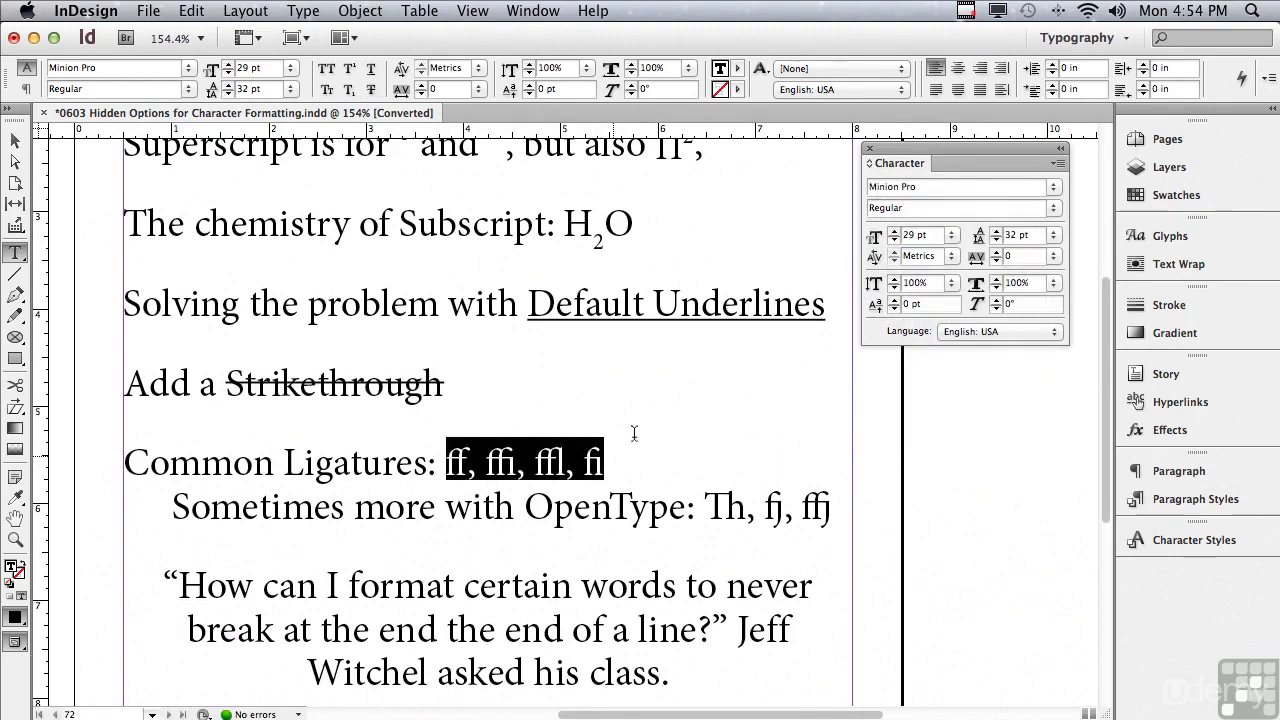
{"action": "left_click", "coordinate": [1056, 164]}
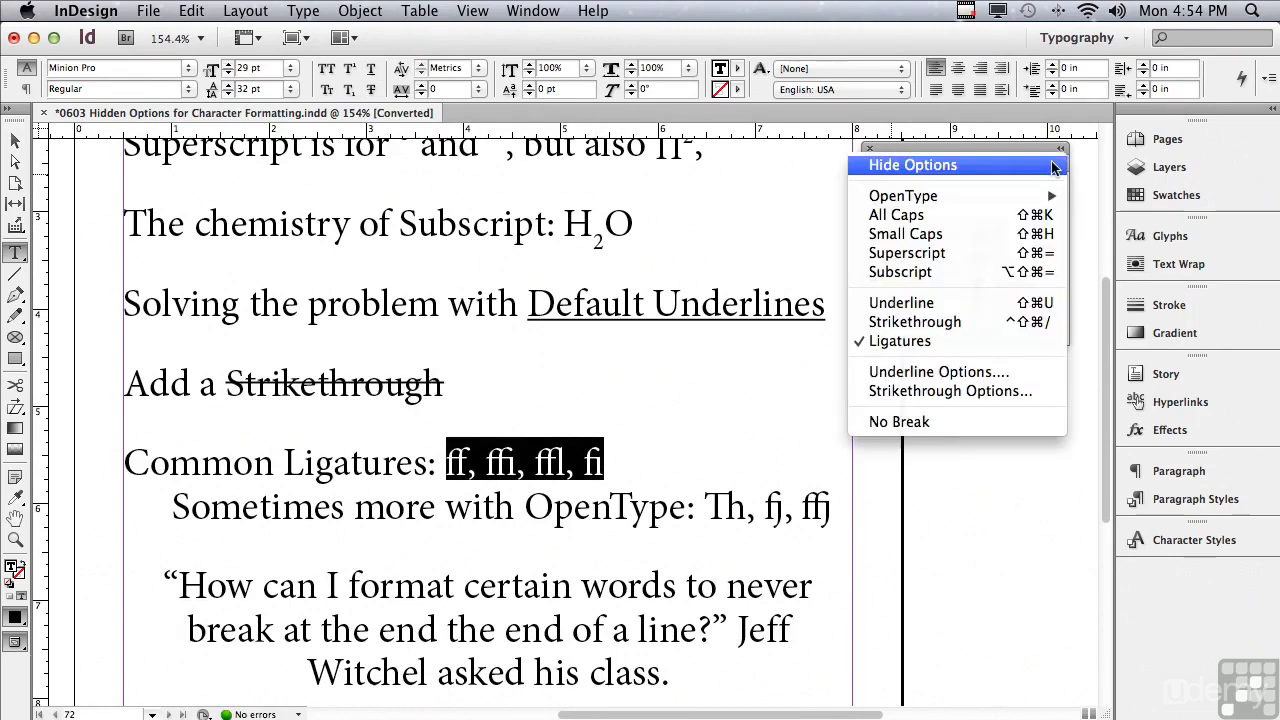
{"action": "left_click", "coordinate": [932, 343]}
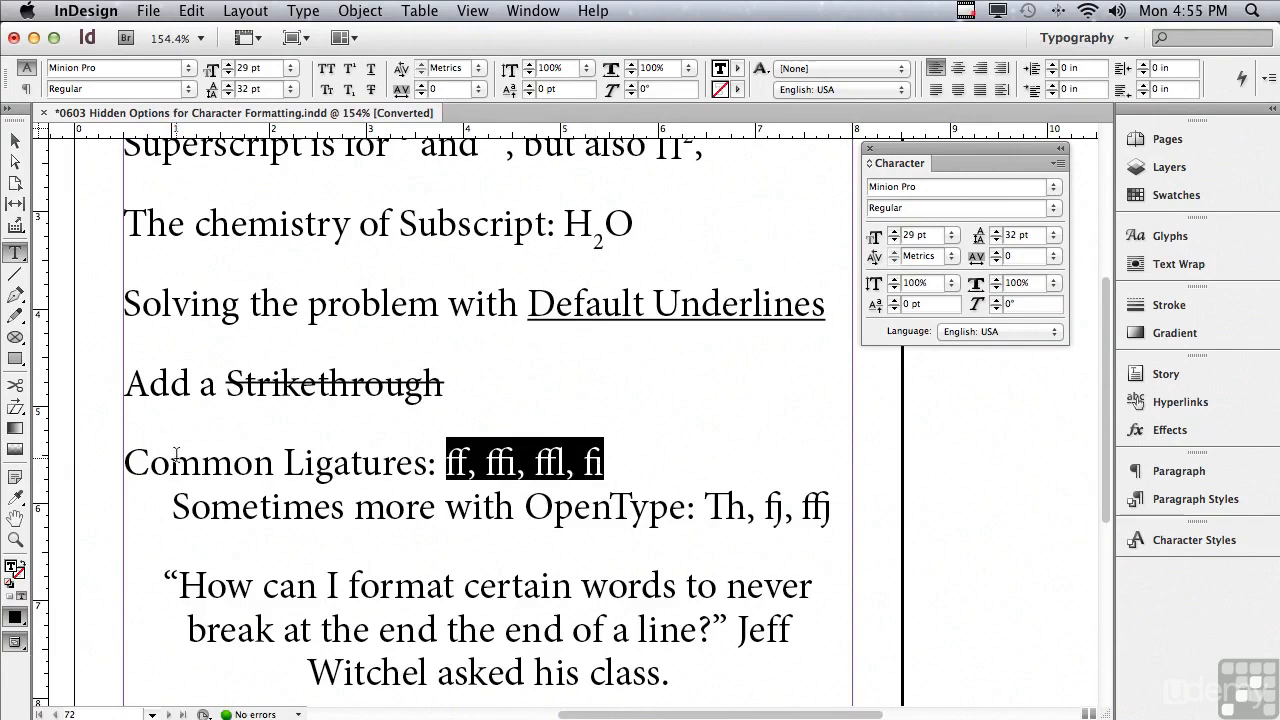
Turn off Ligatures for the selected sample characters ff, ffi, ffl, fi after "Common Ligatures:".
{"action": "key", "text": "super+space"}
{"action": "left_click_drag", "start_coordinate": [424, 388], "coordinate": [629, 533]}
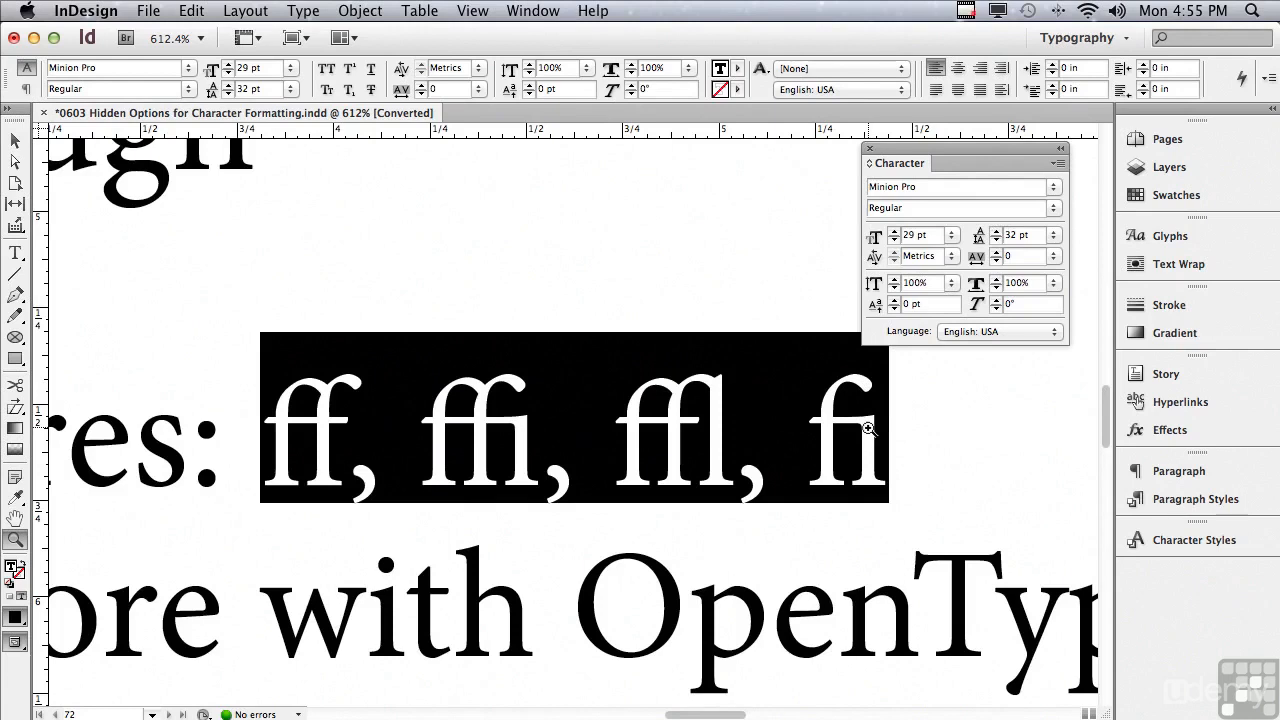
{"action": "left_click", "coordinate": [1056, 166]}
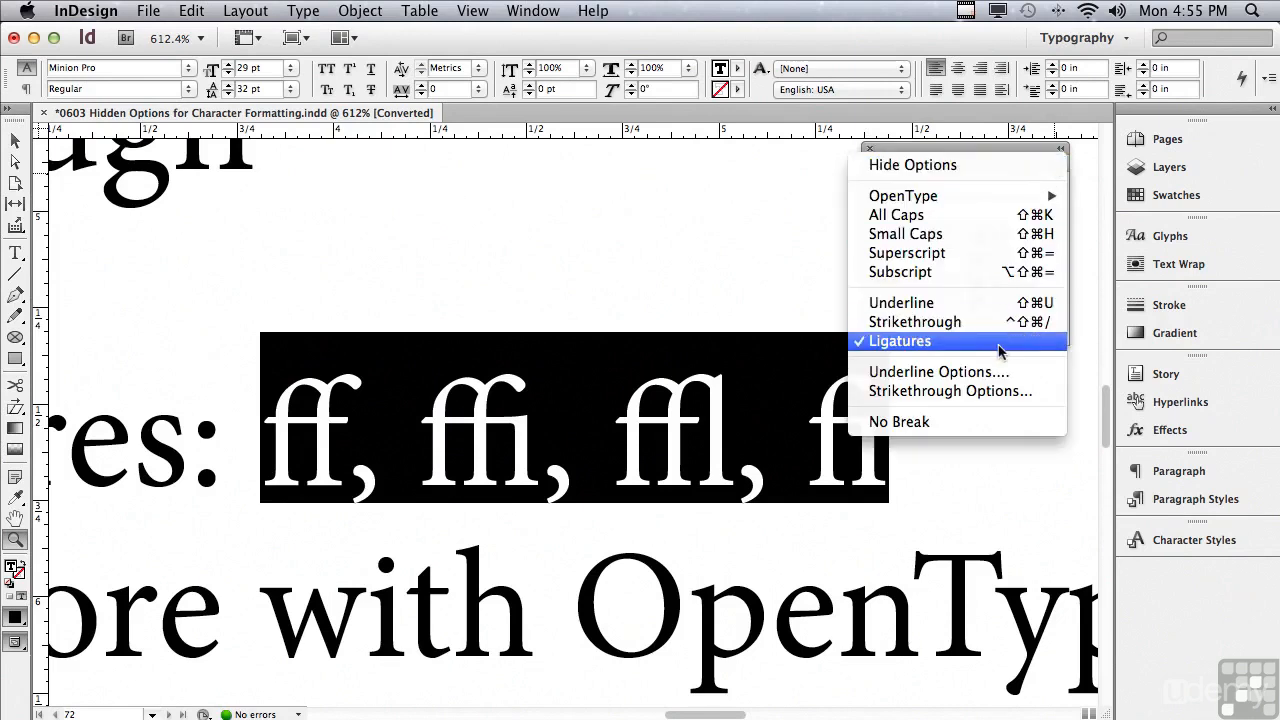
{"action": "left_click", "coordinate": [848, 338]}
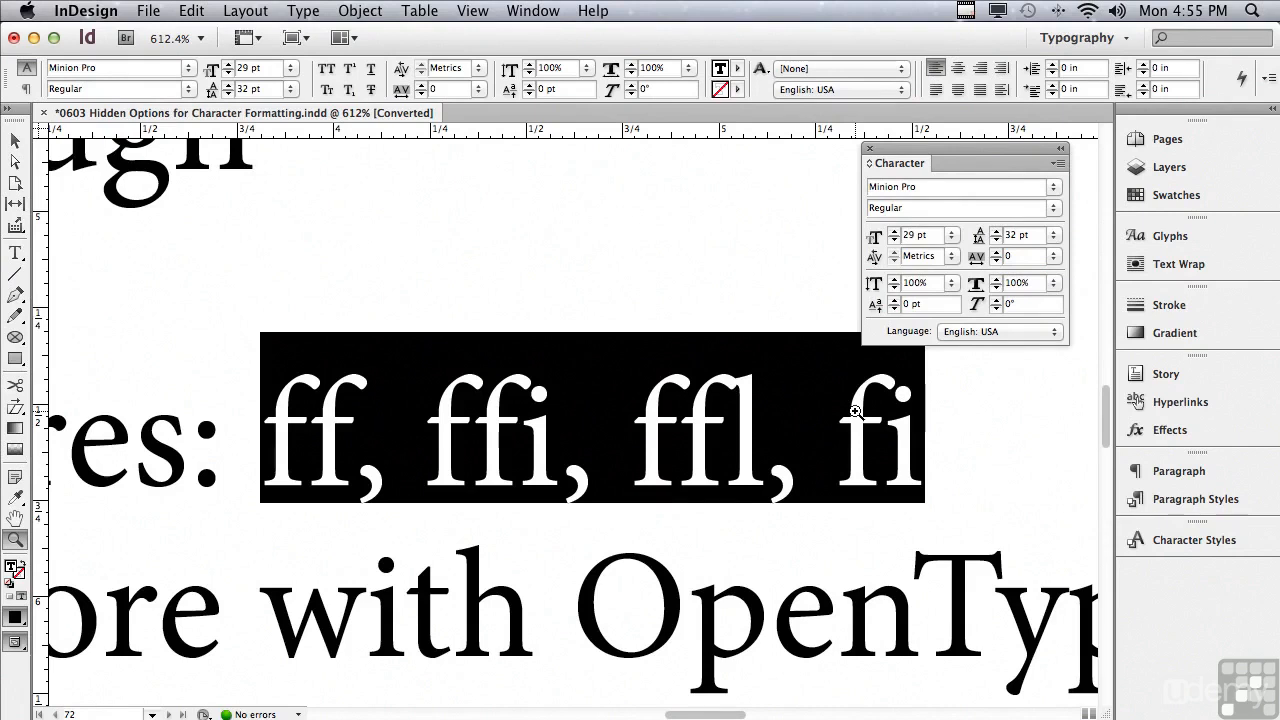
Switch Ligatures back on for the selected sample characters and off again to compare the letterforms.
{"action": "left_click", "coordinate": [1055, 163]}
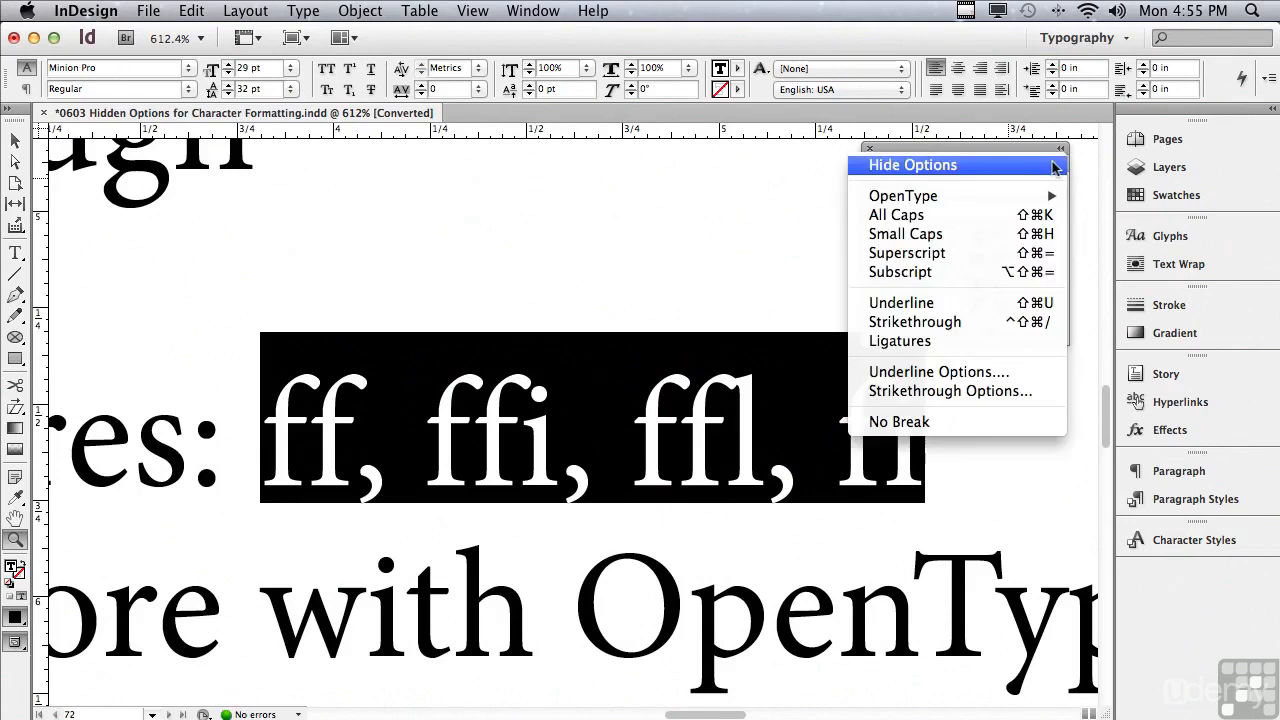
{"action": "left_click", "coordinate": [973, 339]}
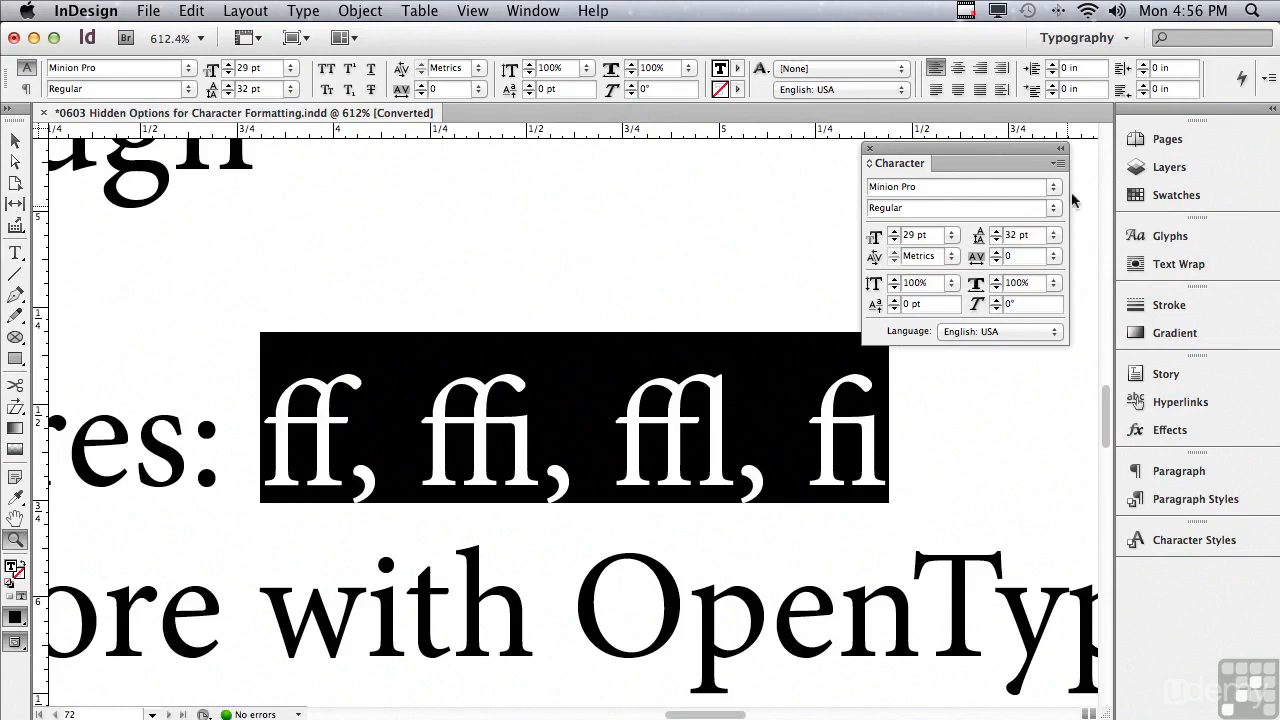
{"action": "left_click", "coordinate": [1057, 166]}
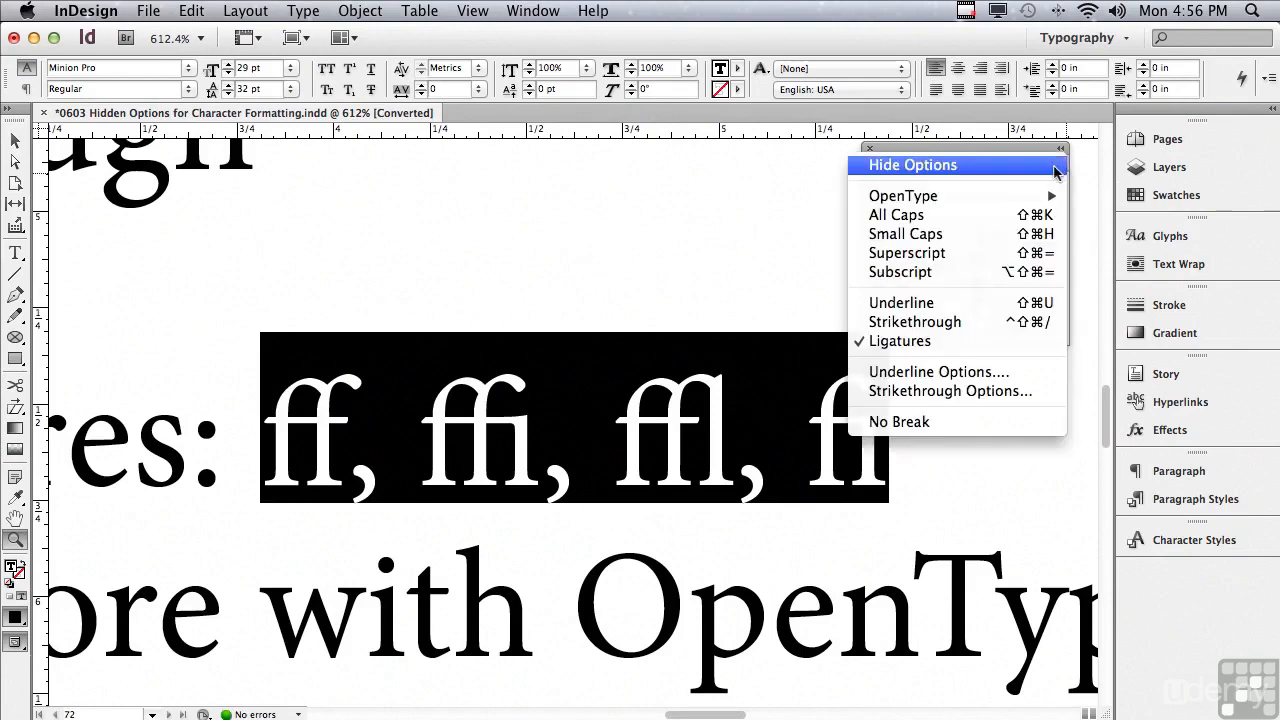
{"action": "left_click", "coordinate": [918, 340]}
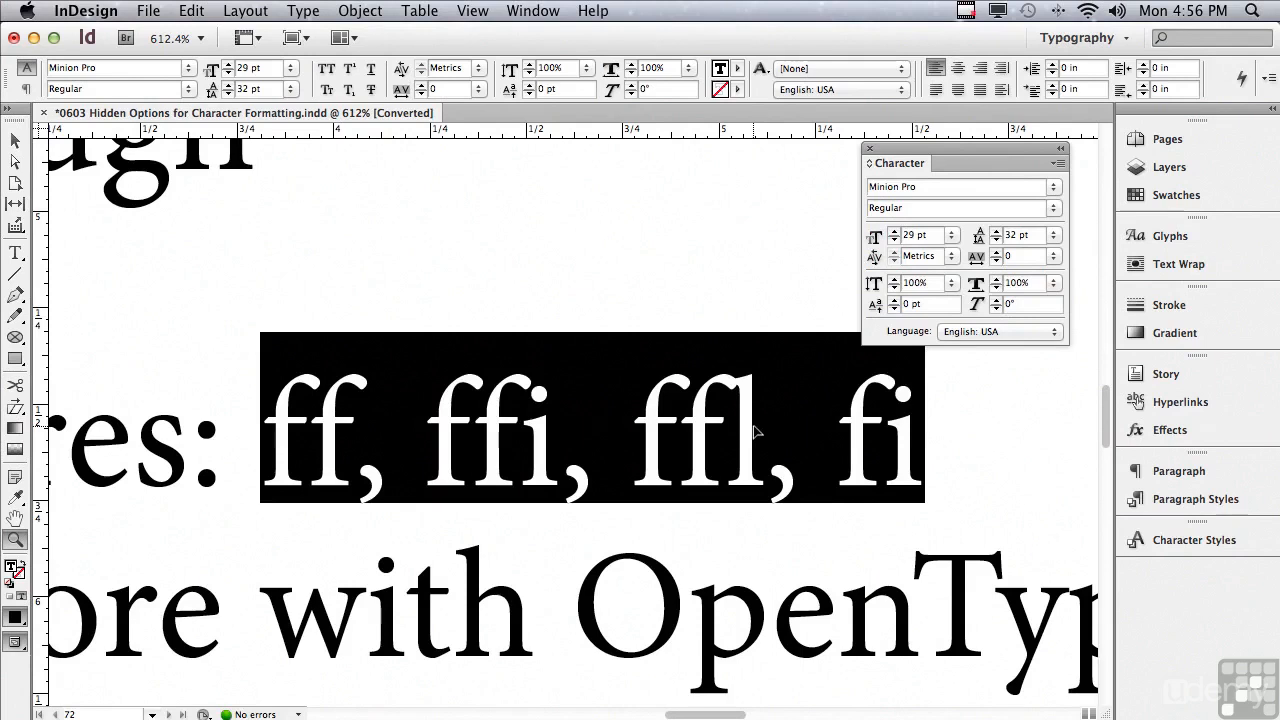
Apply No Break to the person's first and last name after the quotation in the last paragraph, and check that setting.
{"action": "key", "text": "super+0"}
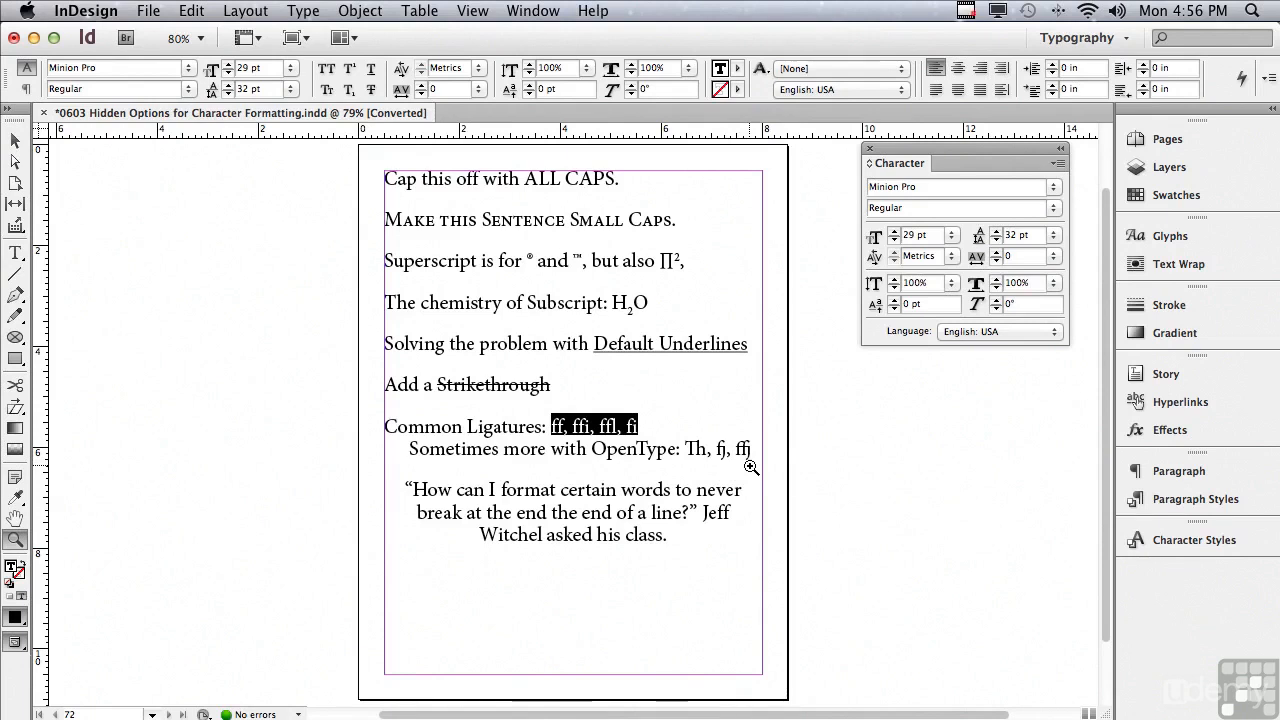
{"action": "left_click_drag", "start_coordinate": [340, 453], "coordinate": [838, 579]}
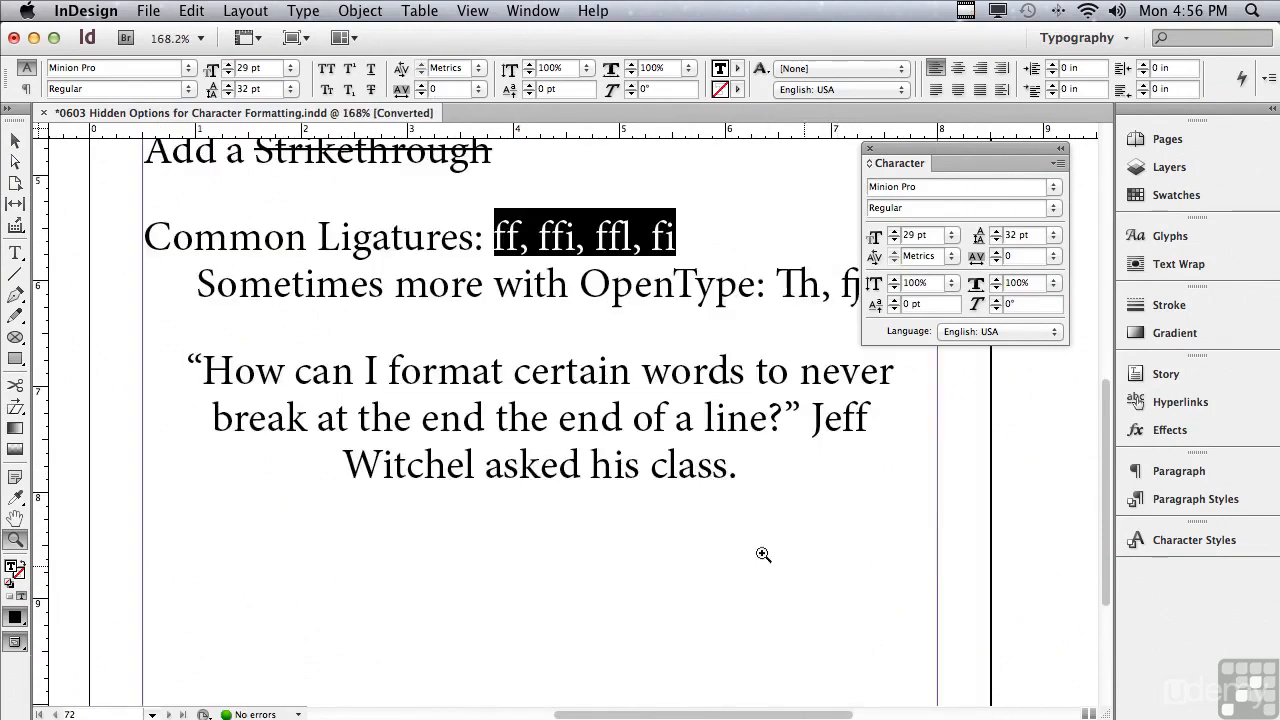
{"action": "left_click", "coordinate": [6, 251]}
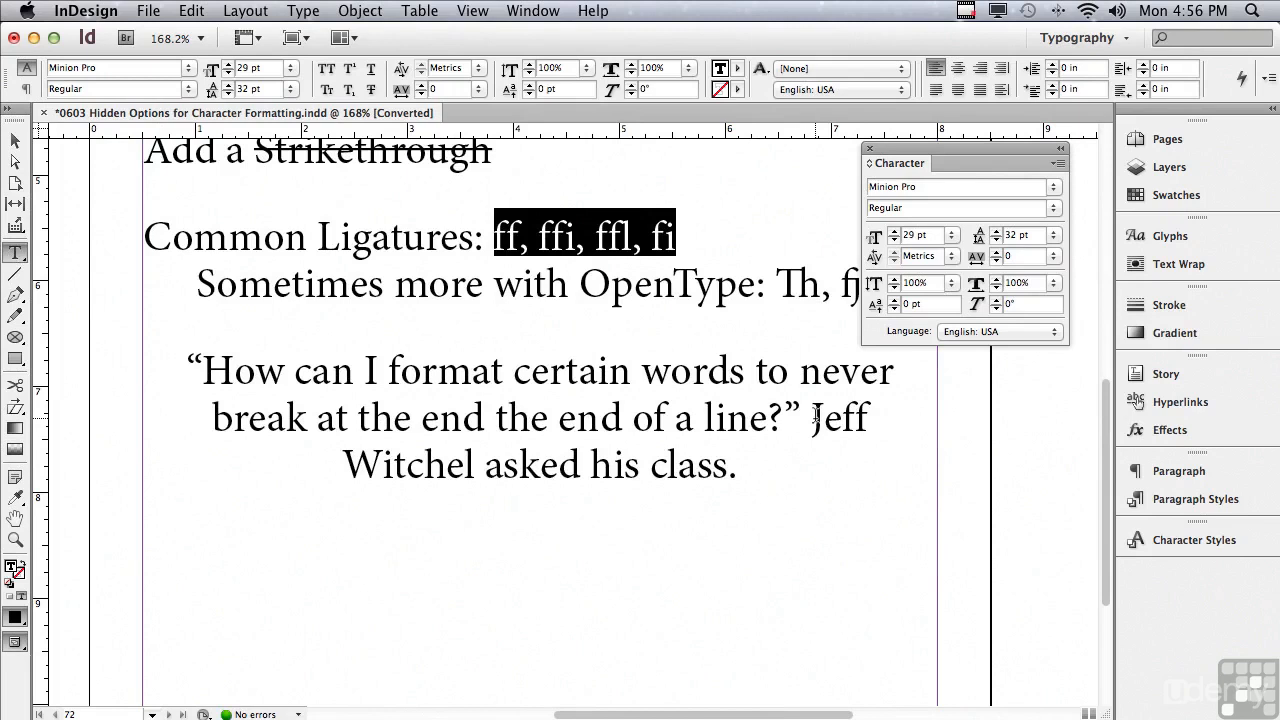
{"action": "left_click_drag", "start_coordinate": [813, 418], "coordinate": [474, 445]}
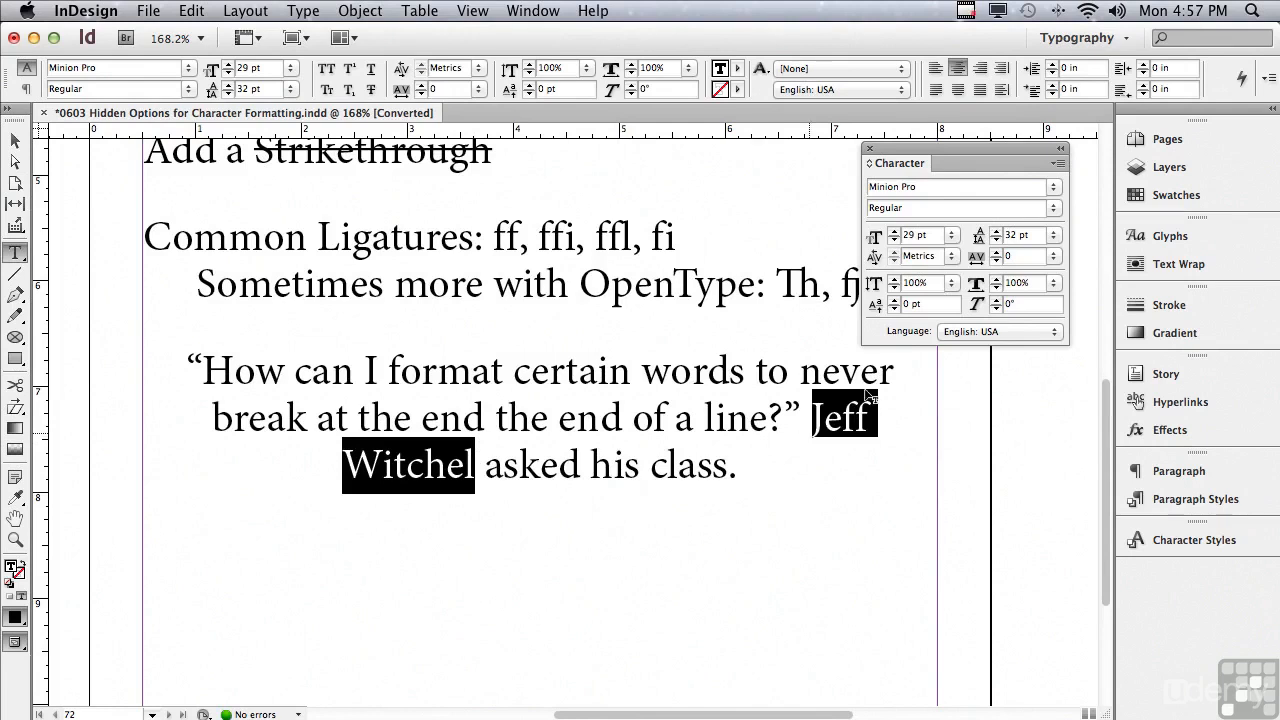
{"action": "left_click", "coordinate": [1056, 164]}
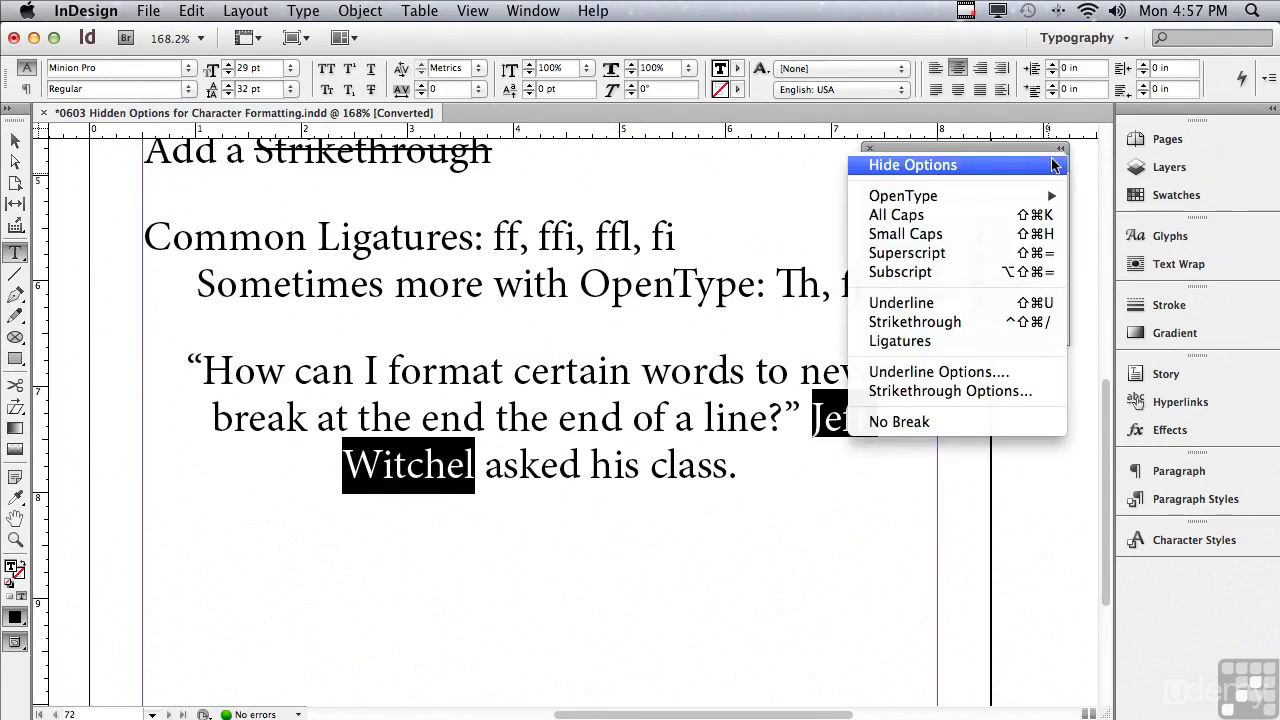
{"action": "left_click", "coordinate": [980, 421]}
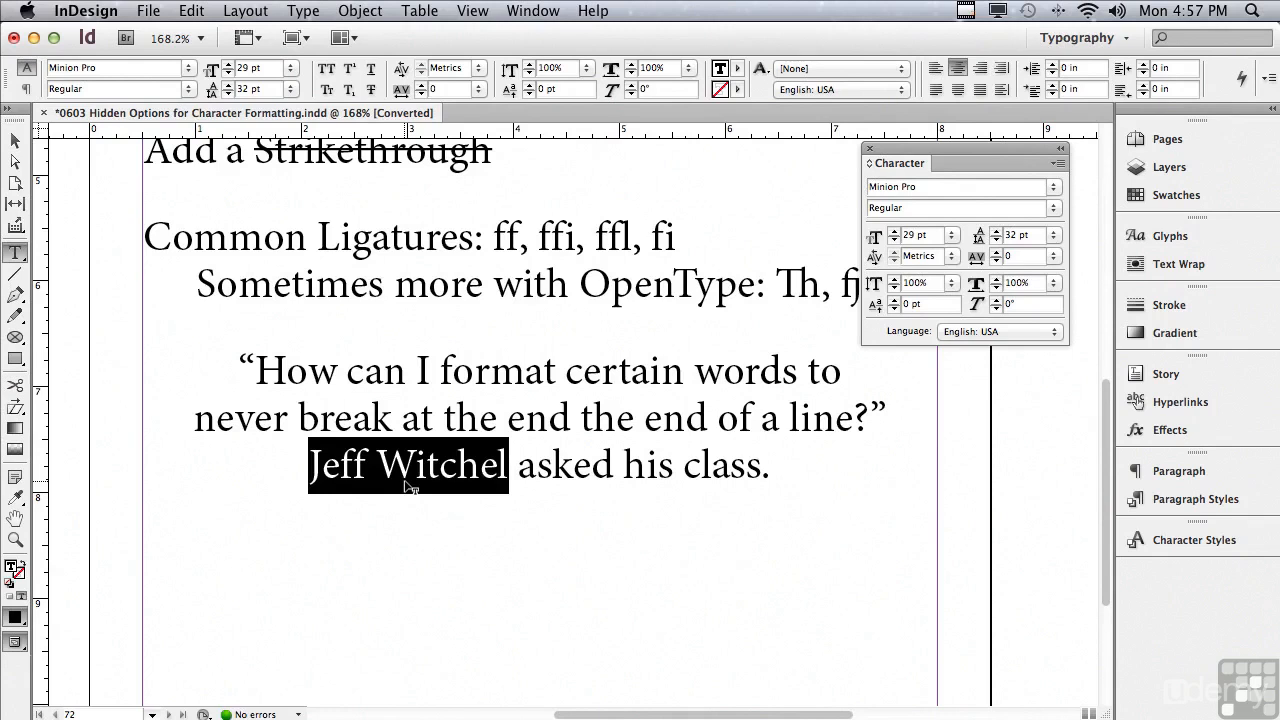
{"action": "left_click", "coordinate": [1057, 163]}
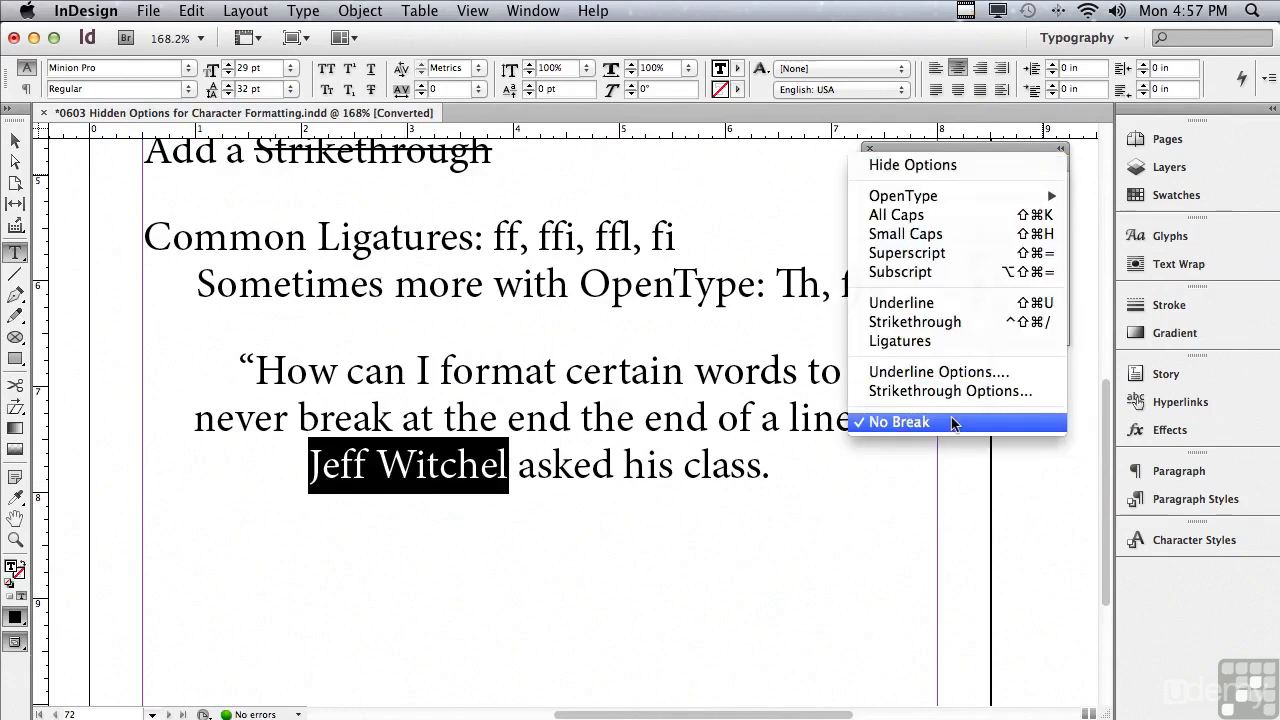